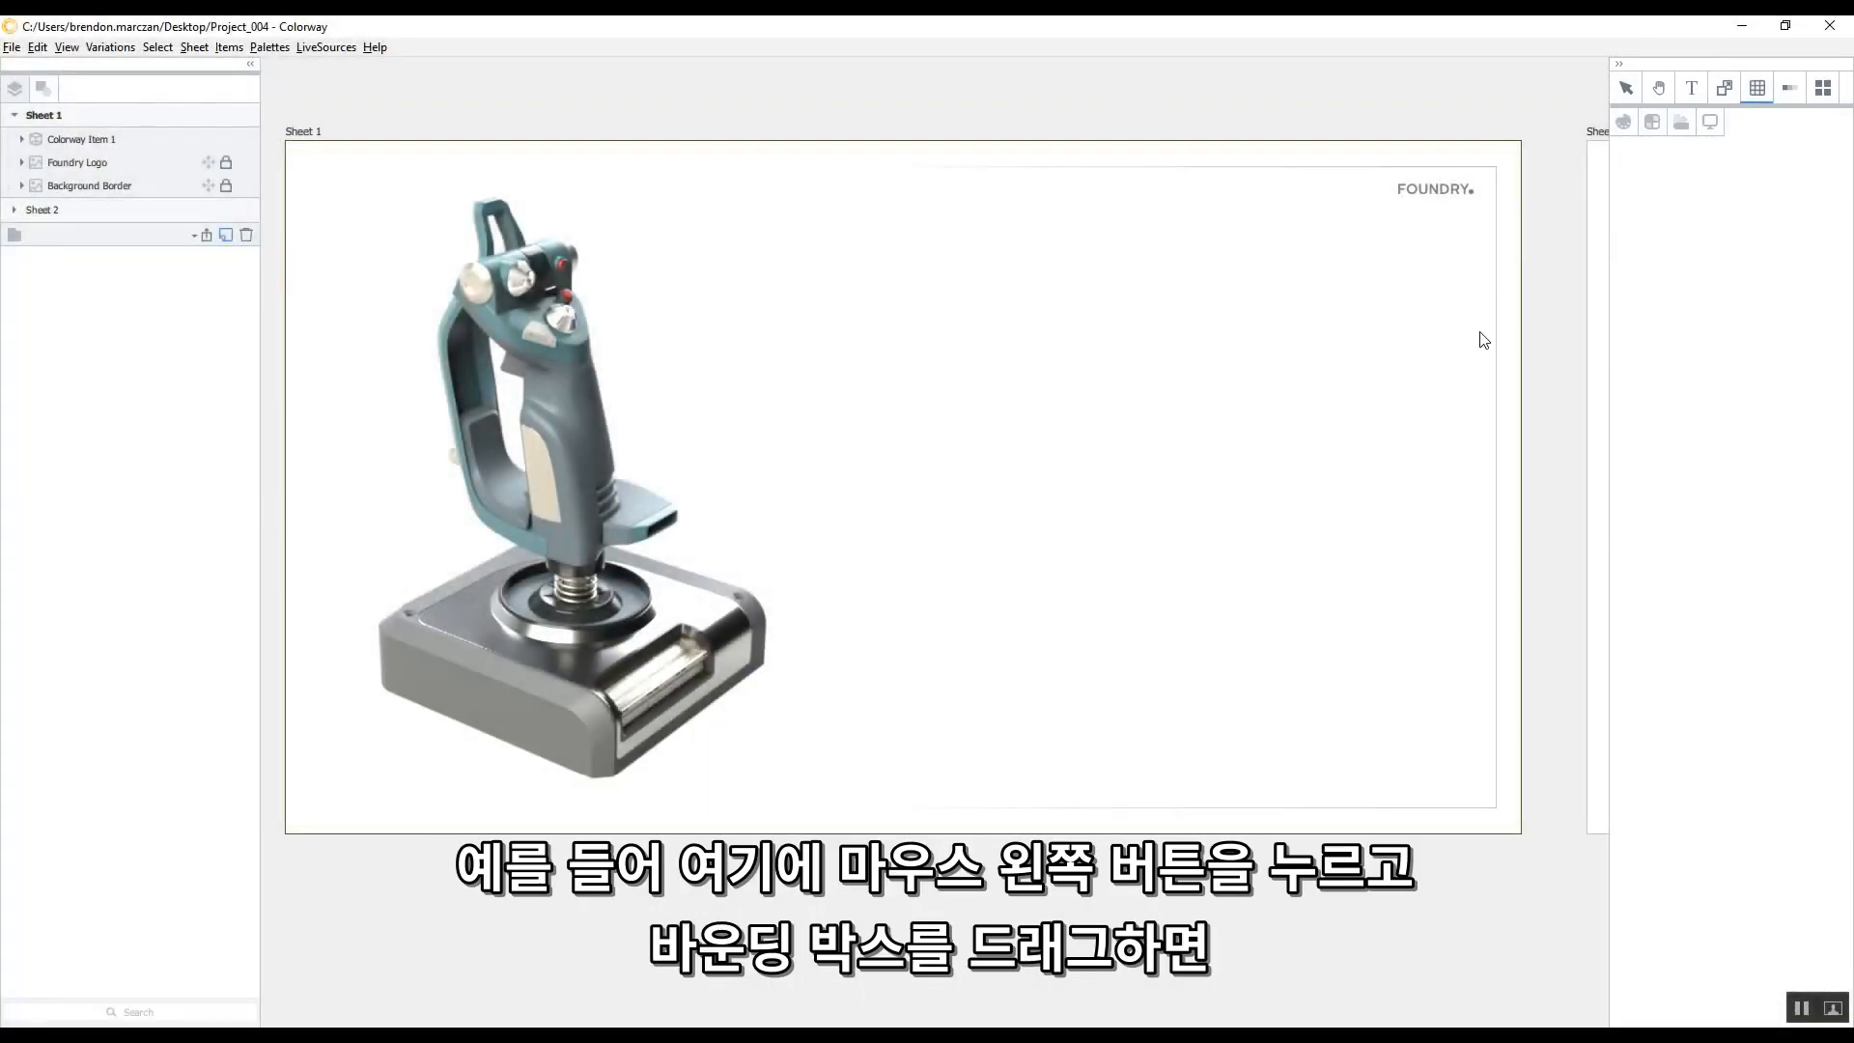
Step: Draw a table in the empty area beside the joystick and link it dynamically to the joystick item
{"action": "left_click_drag", "start_coordinate": [1480, 333], "coordinate": [828, 798]}
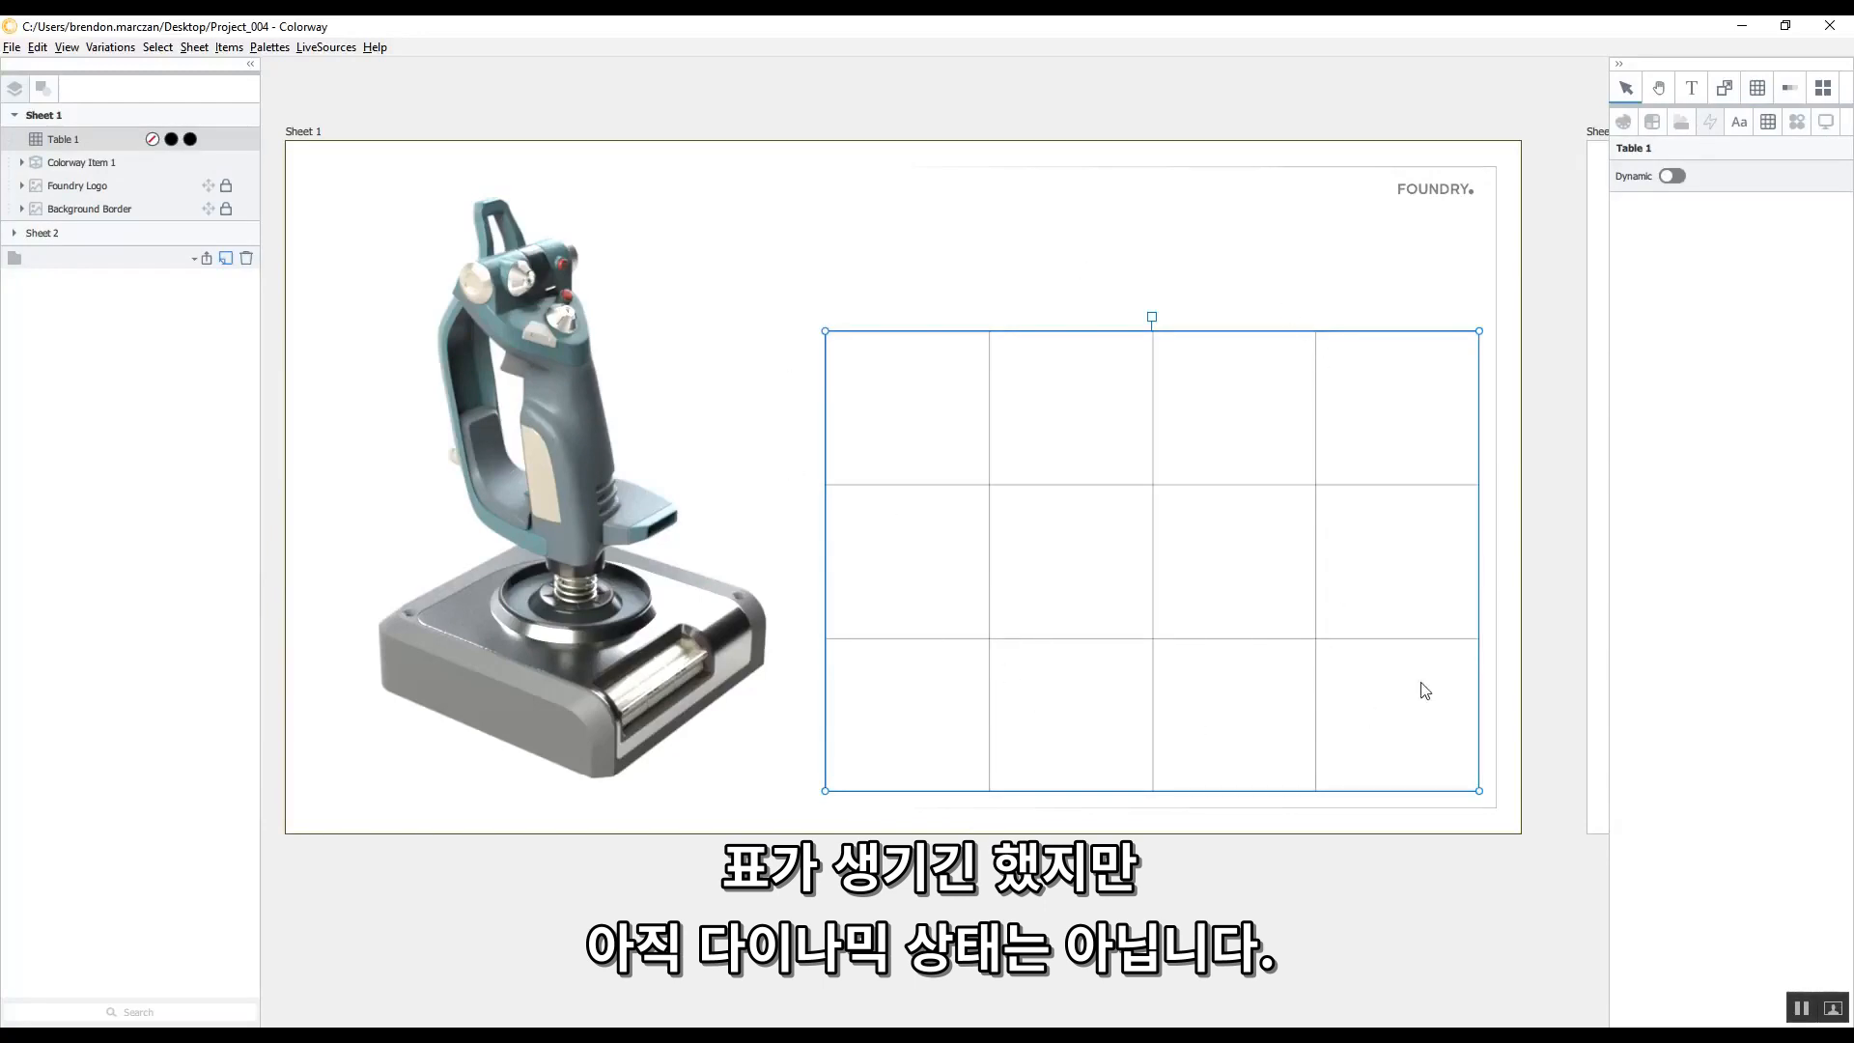
{"action": "left_click", "coordinate": [1672, 180]}
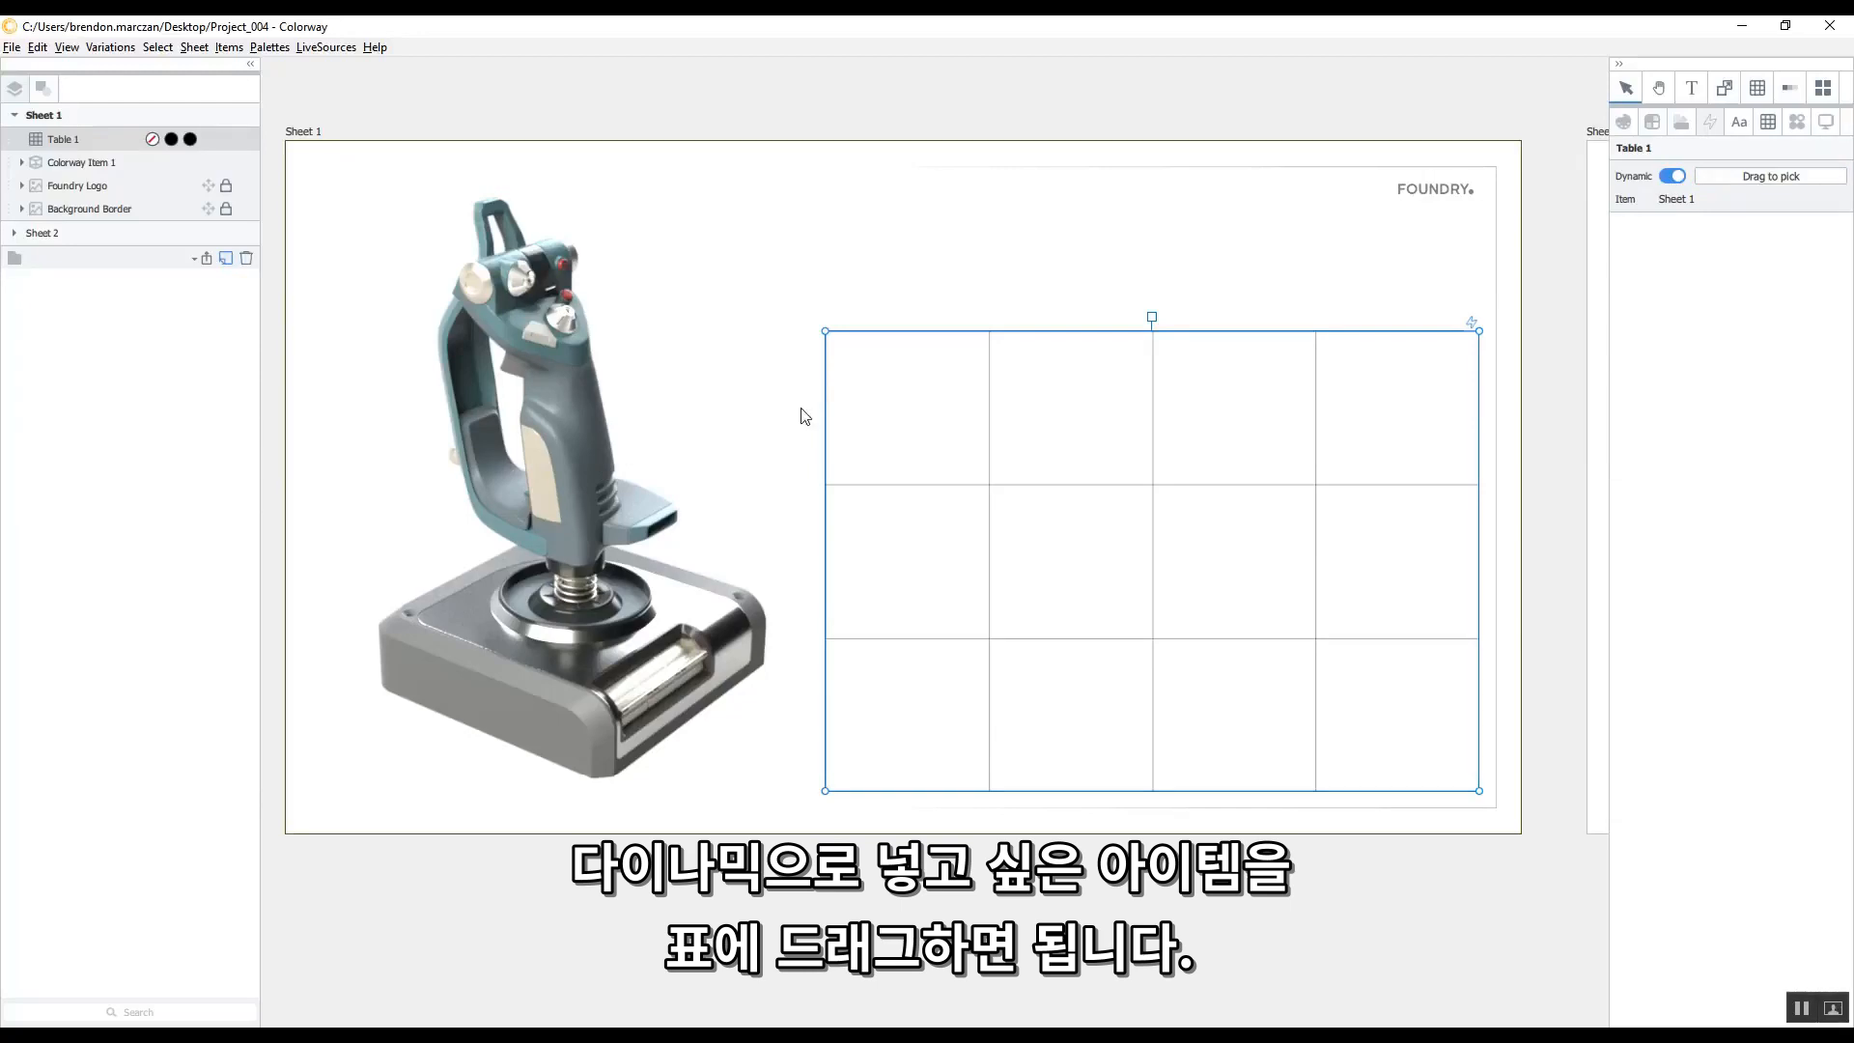
{"action": "left_click_drag", "start_coordinate": [1792, 176], "coordinate": [502, 508]}
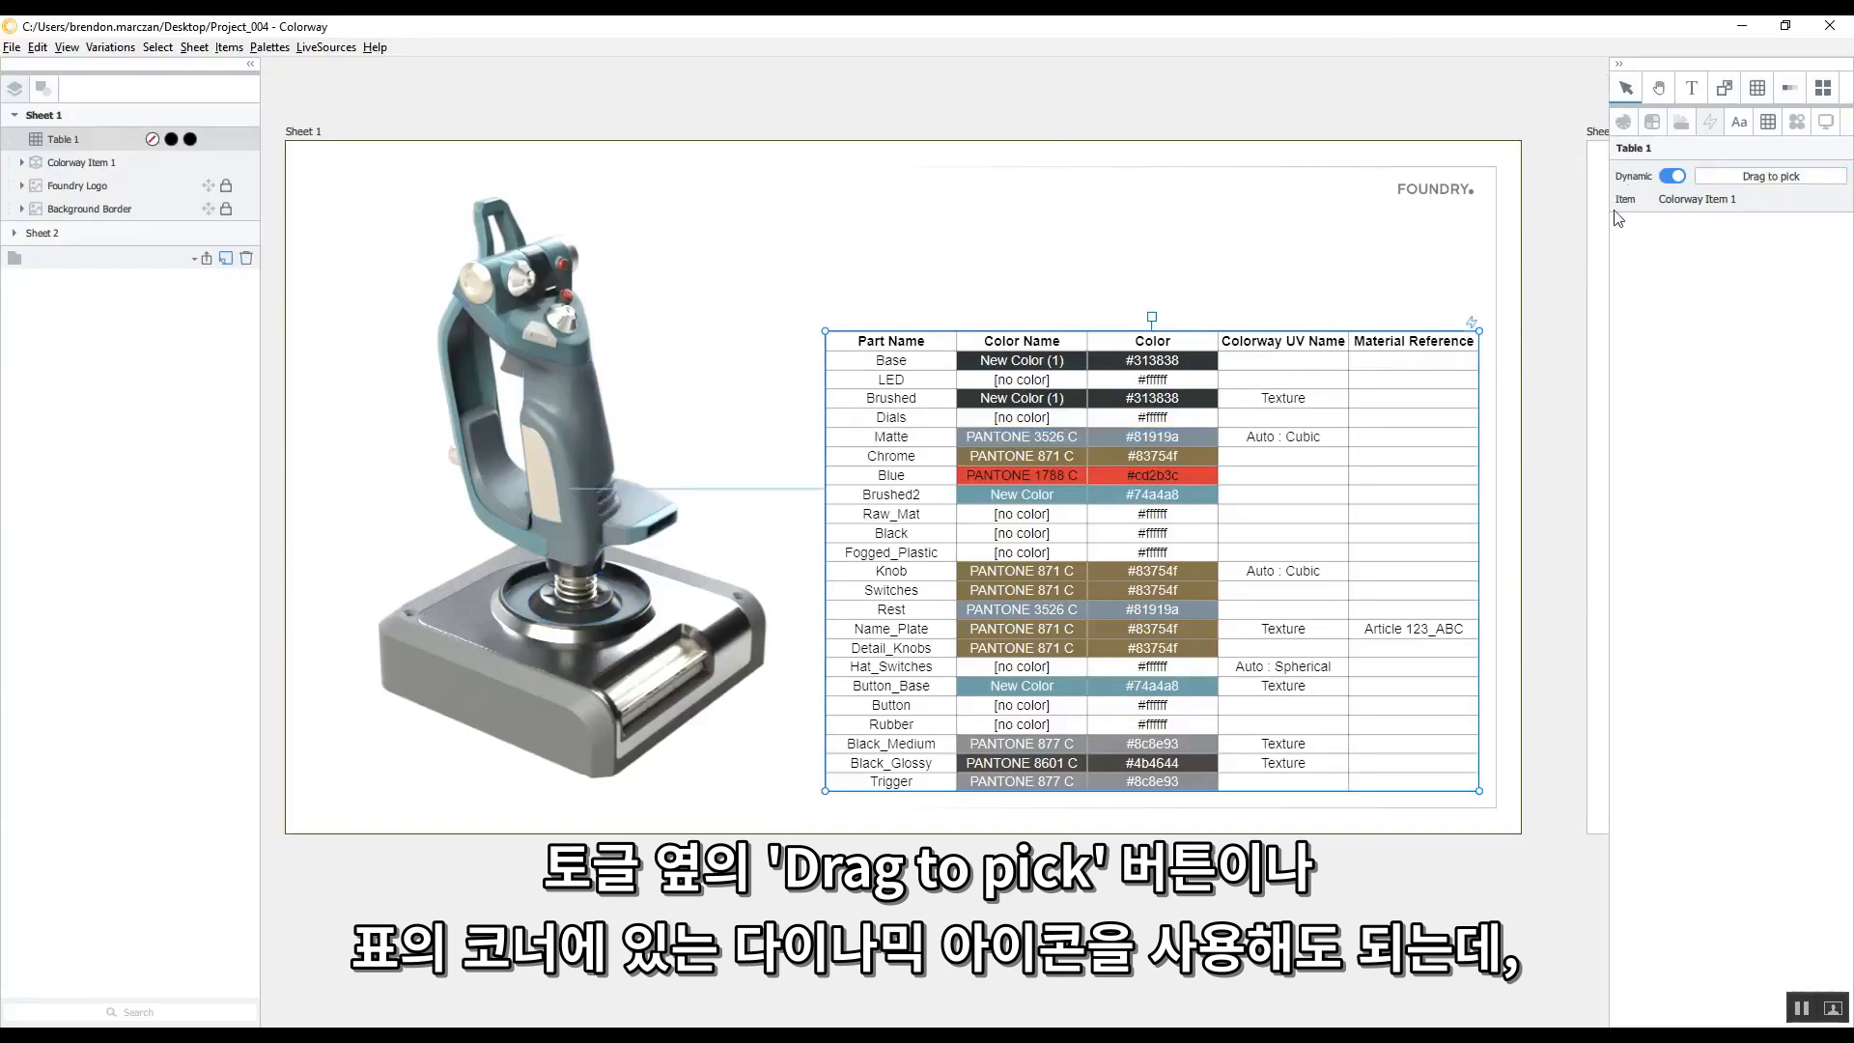
{"action": "left_click_drag", "start_coordinate": [1472, 323], "coordinate": [543, 440]}
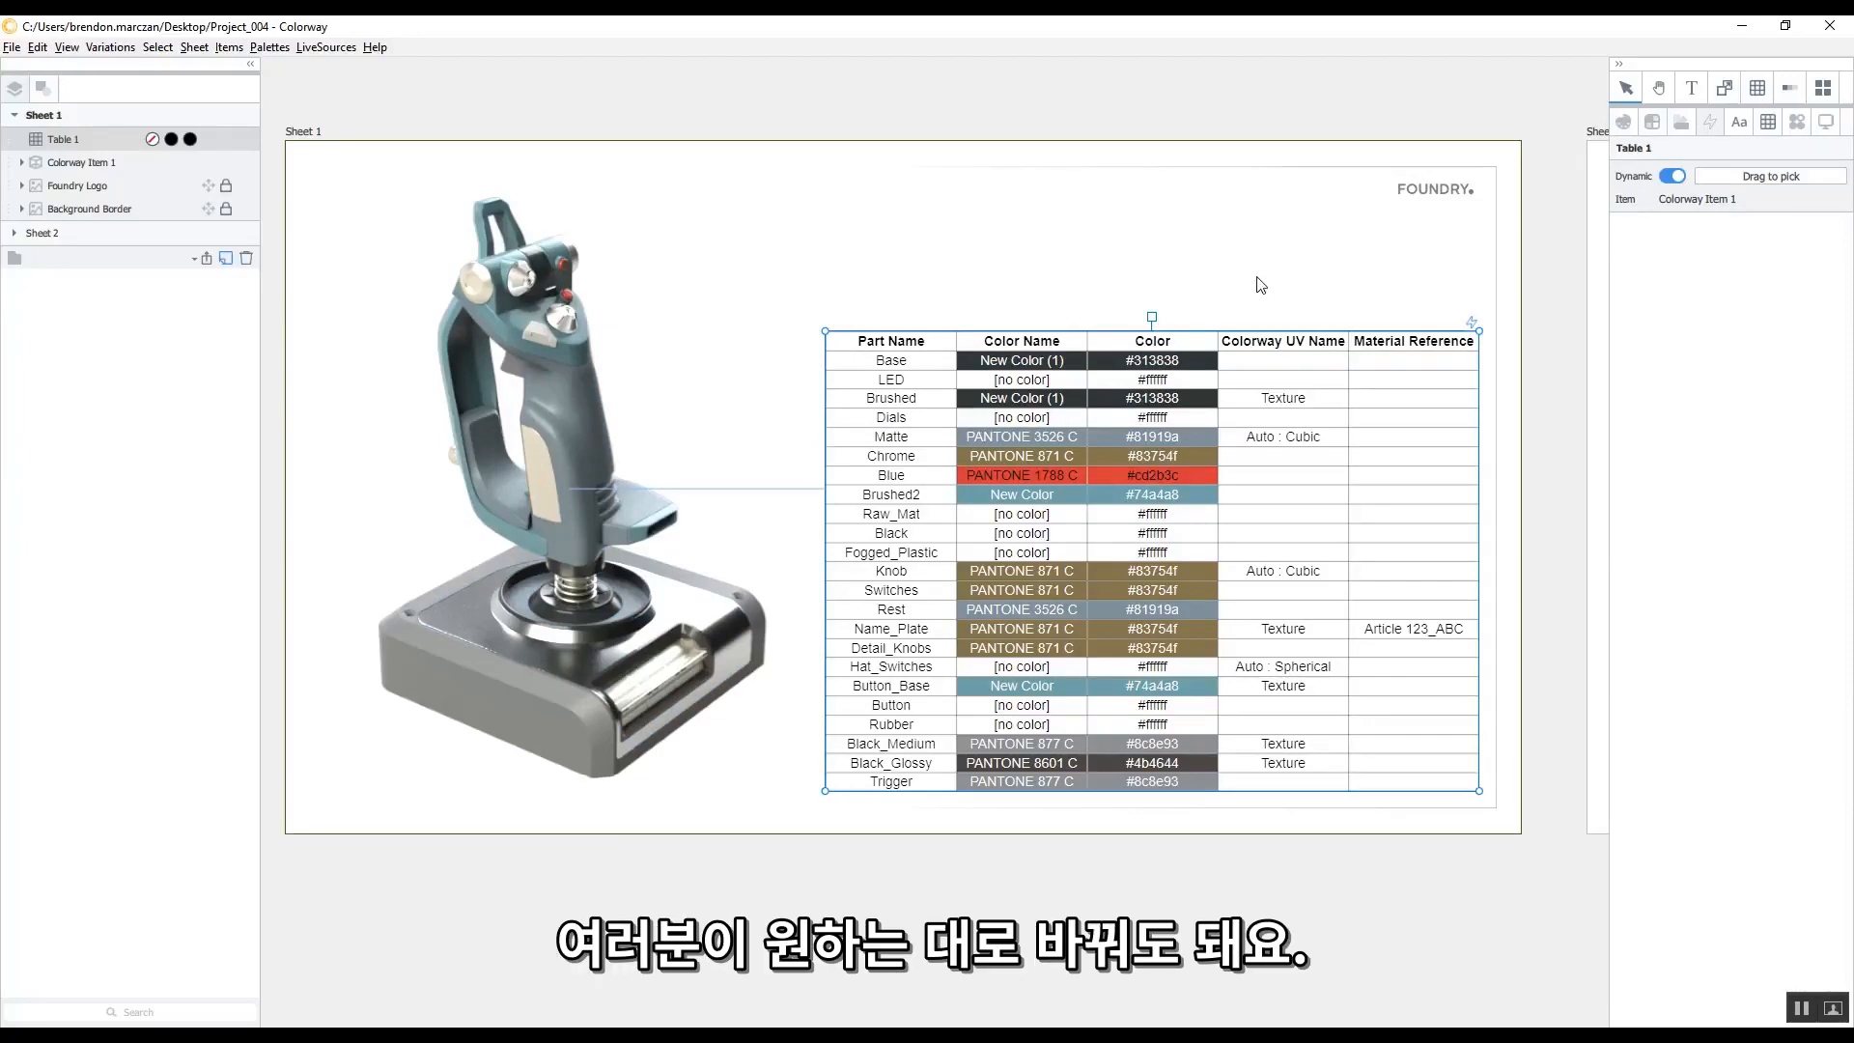
Step: Set the table's font to Avenir Next and its line limit to 3, keeping text wrap off
{"action": "left_click", "coordinate": [1745, 121]}
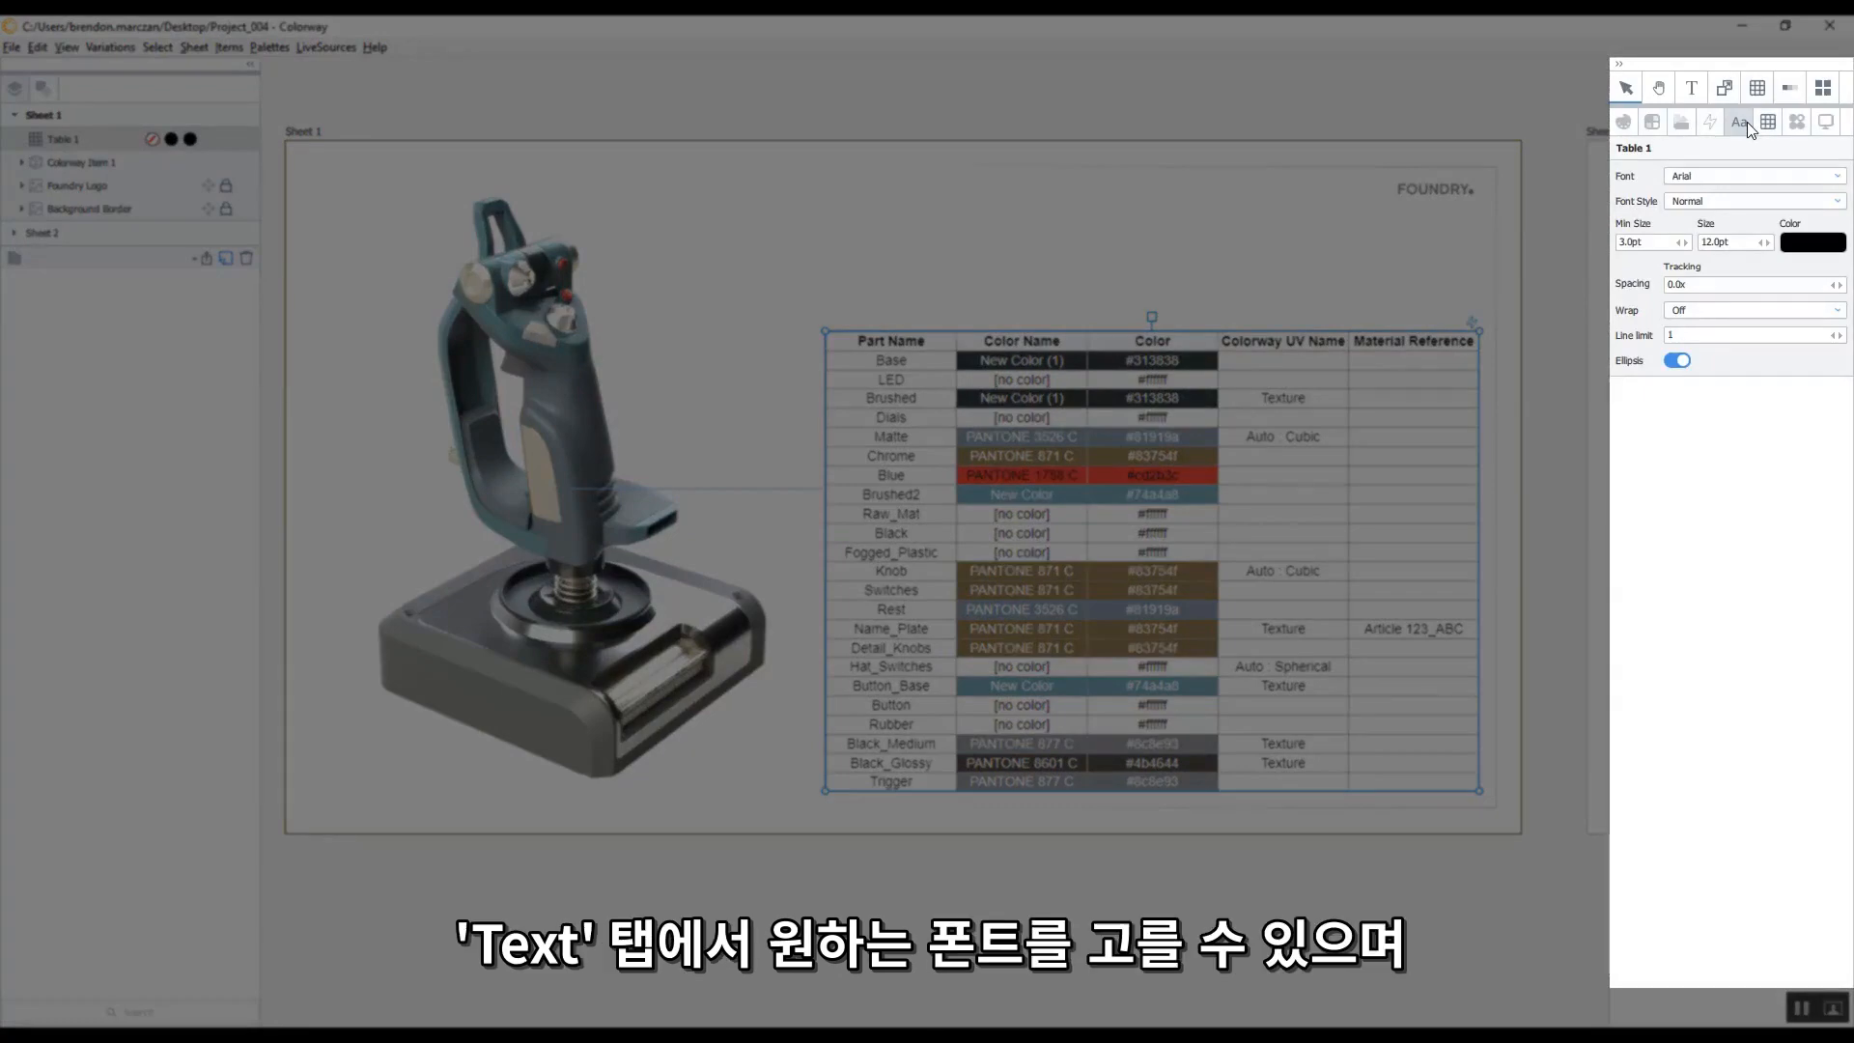
{"action": "left_click", "coordinate": [1746, 175]}
{"action": "left_click", "coordinate": [1728, 255]}
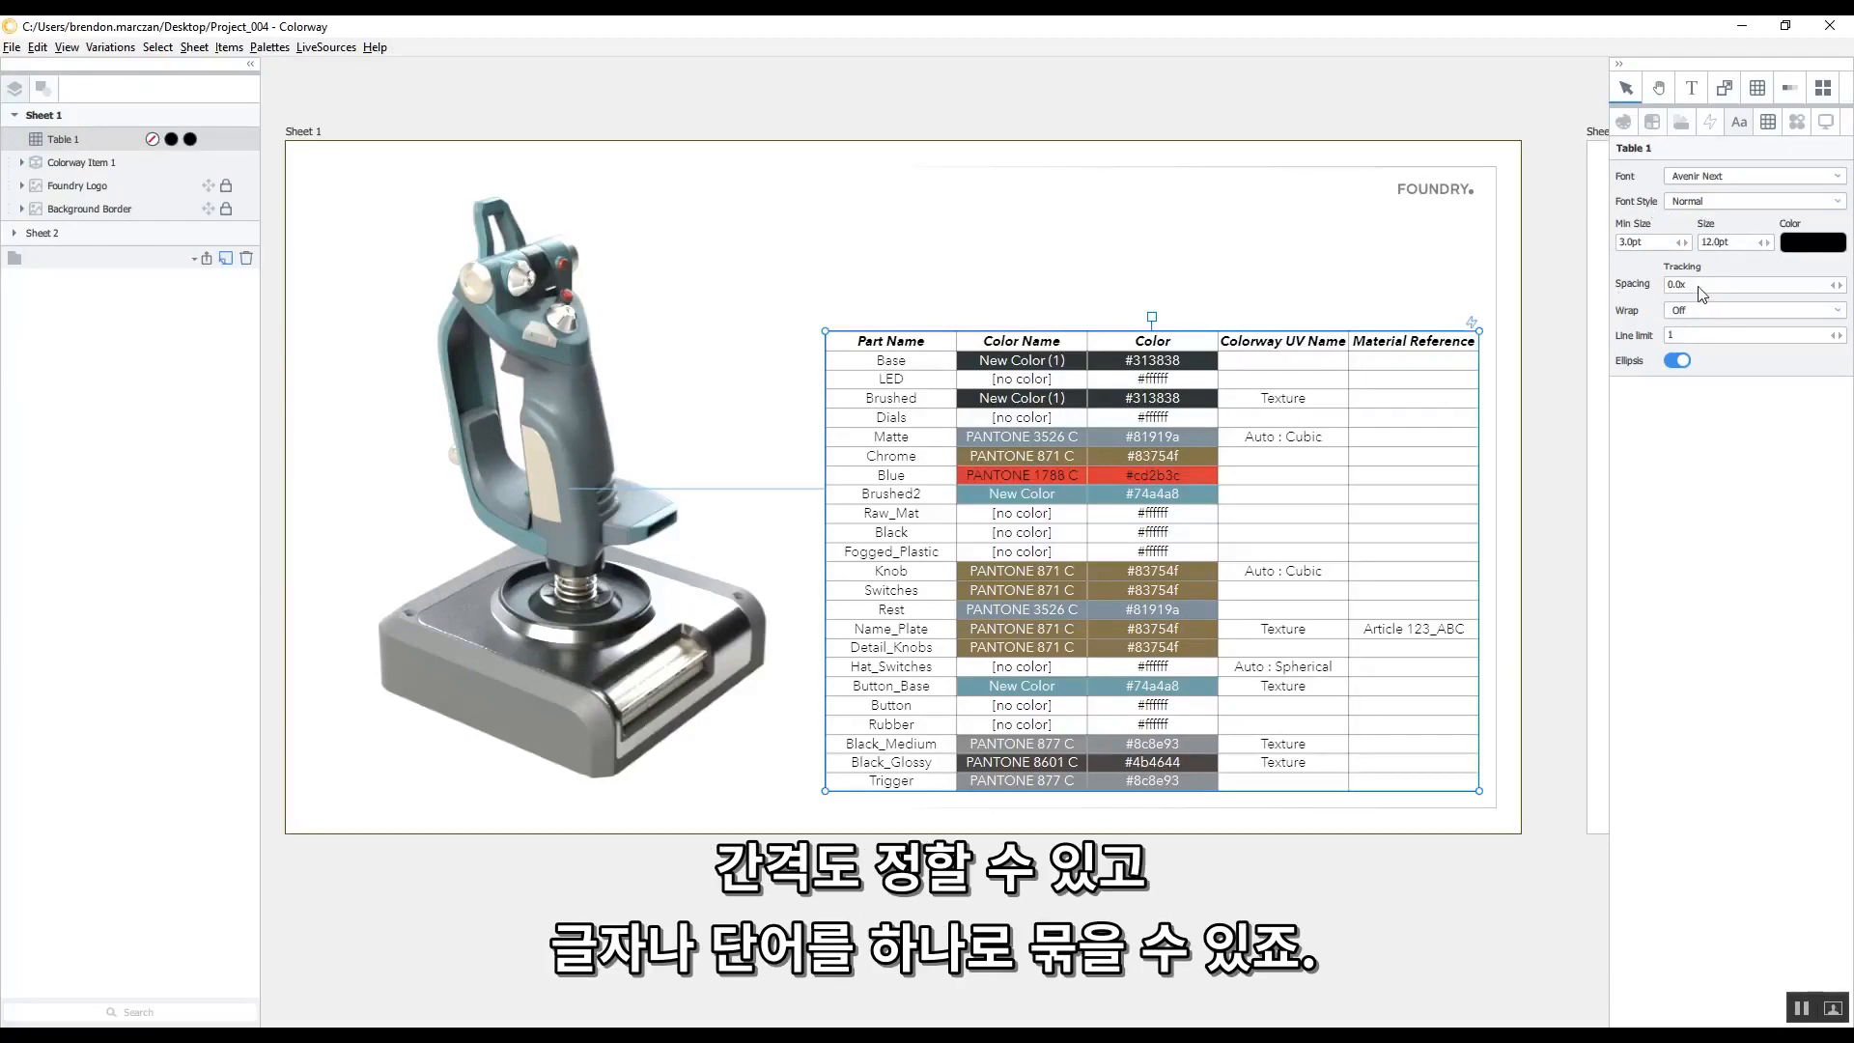
{"action": "left_click", "coordinate": [1695, 311]}
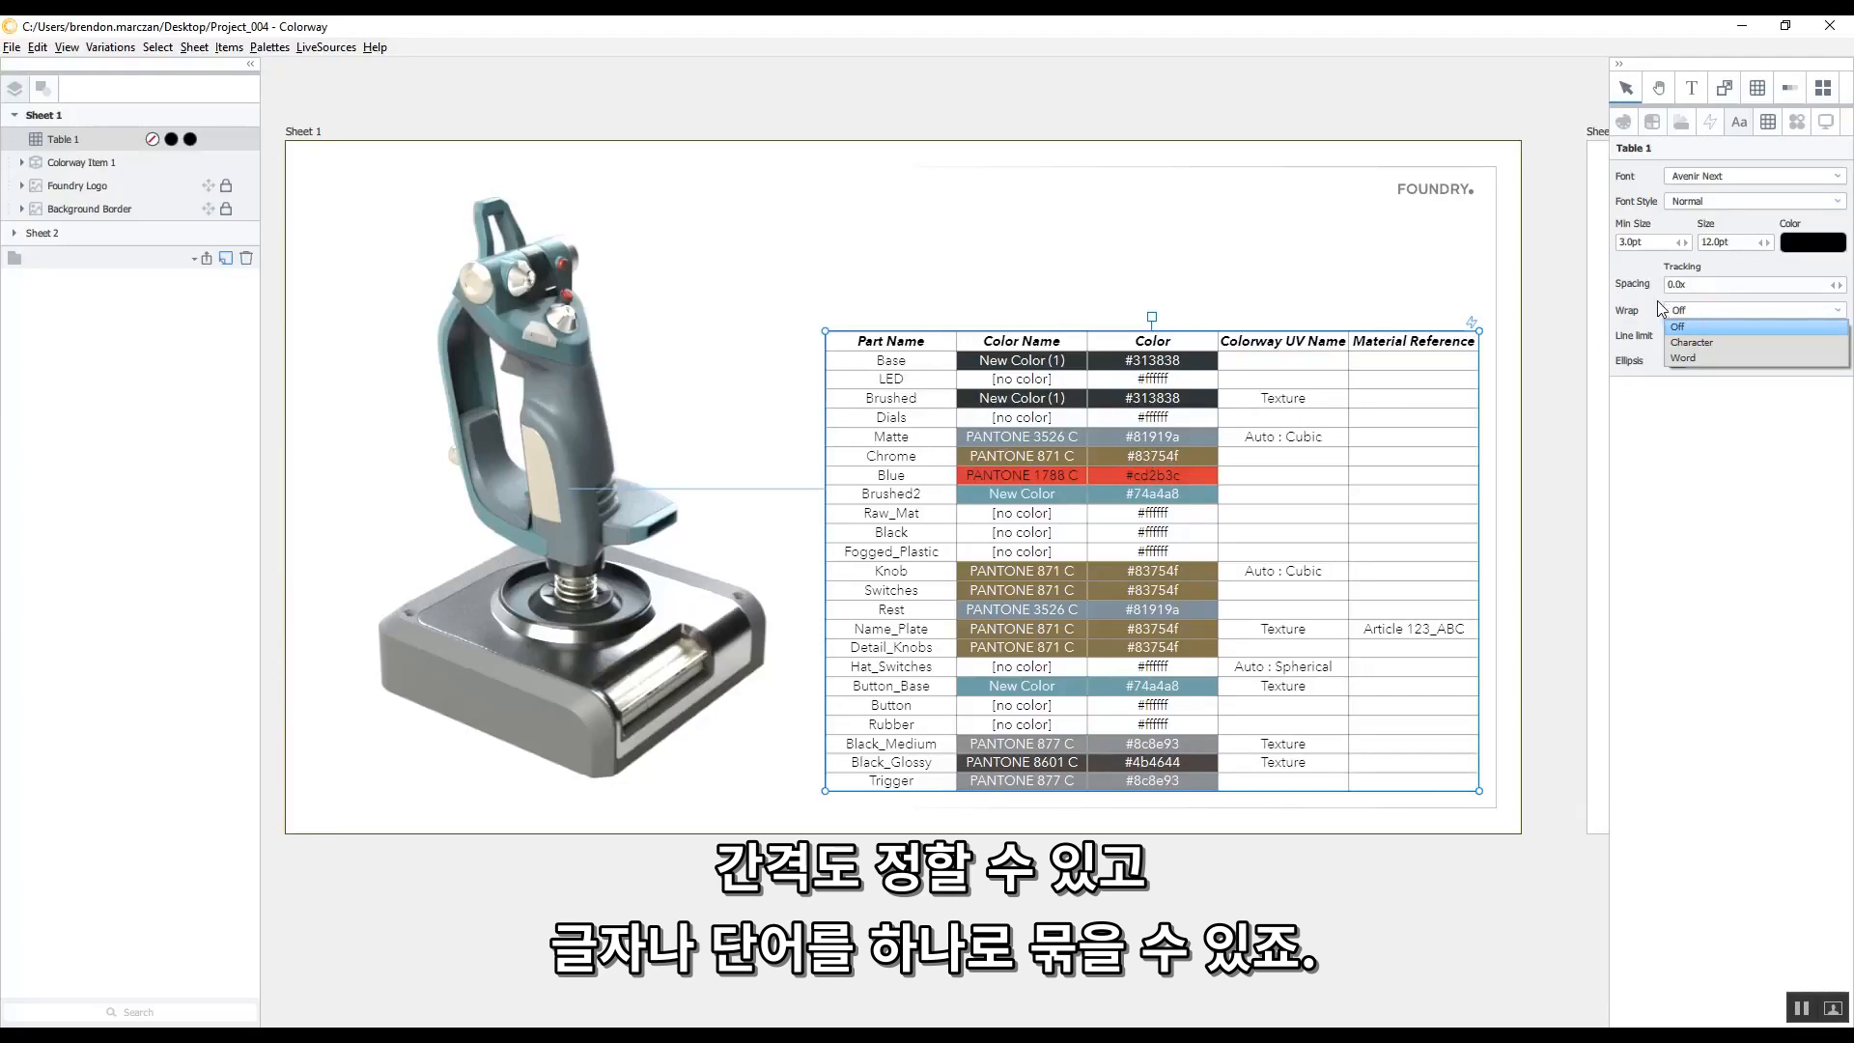
{"action": "left_click", "coordinate": [1668, 324]}
{"action": "left_click_drag", "start_coordinate": [1682, 339], "coordinate": [1720, 332]}
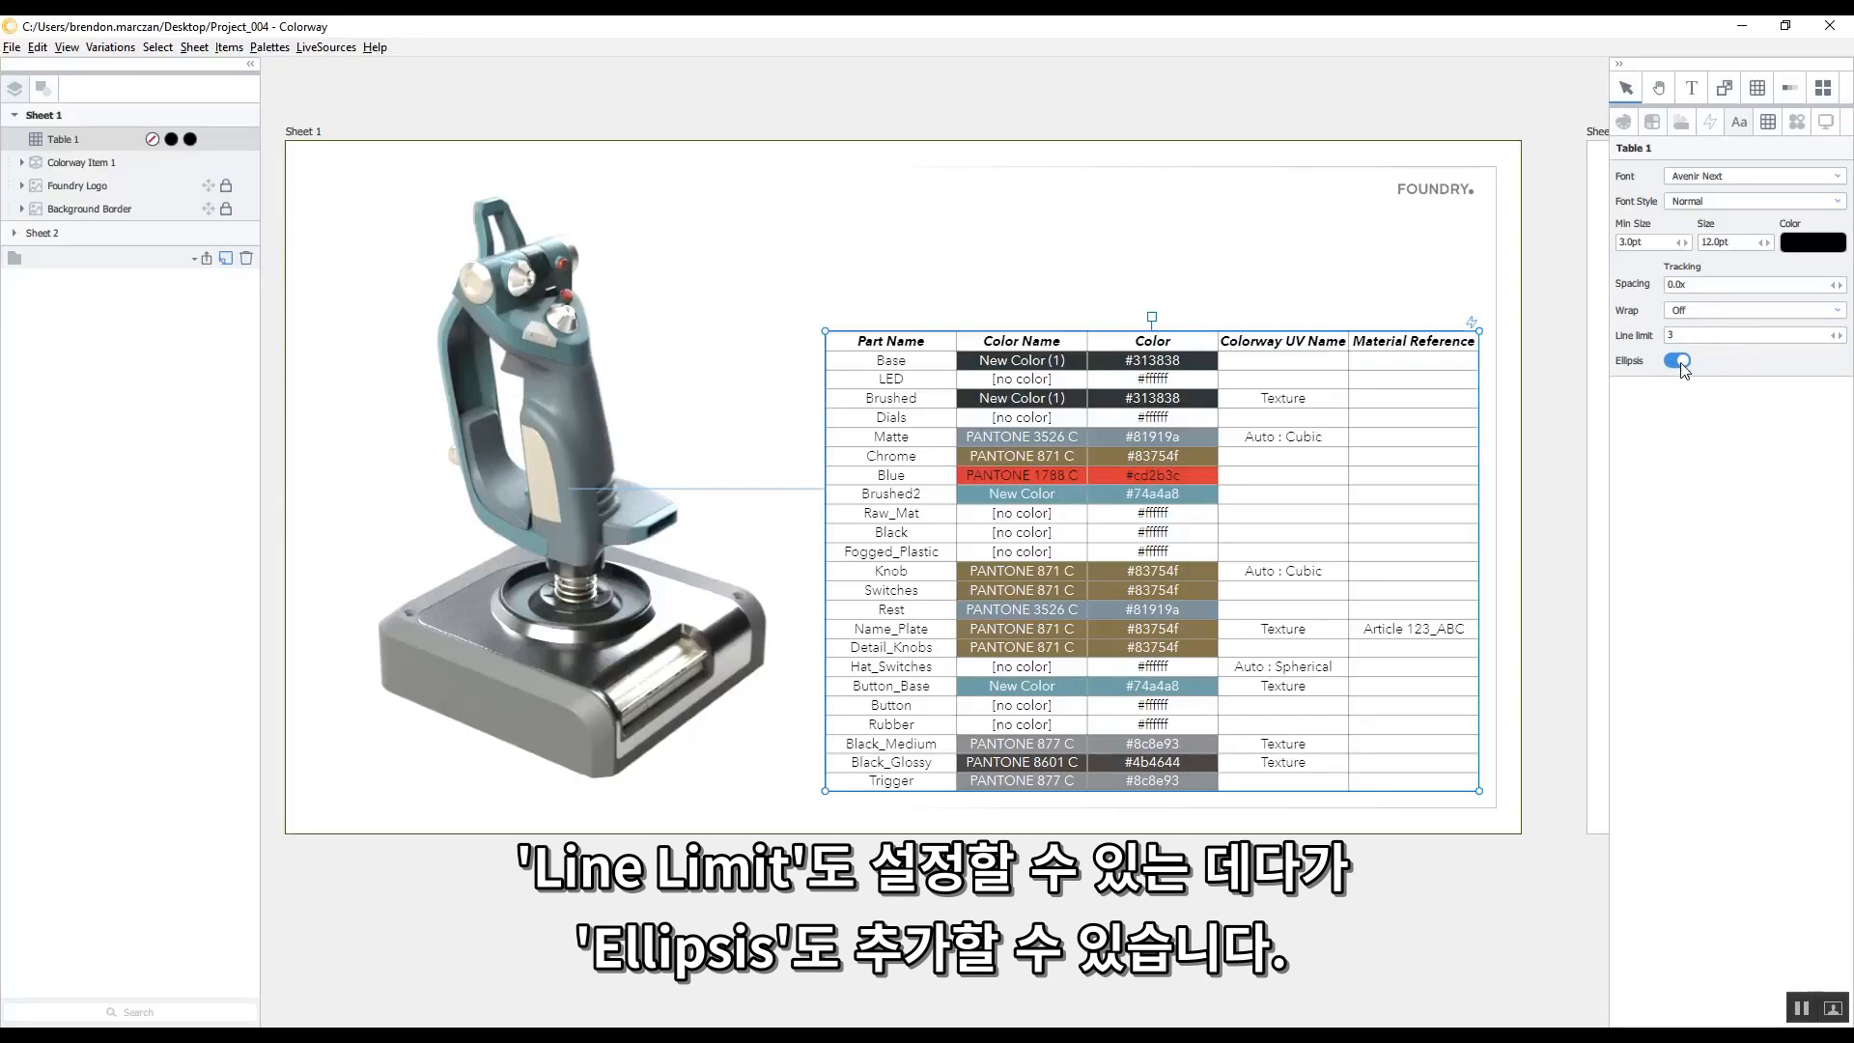
Step: Try the Table (flipped) layout on the dynamic table, and switch it to the Grid layout
{"action": "left_click", "coordinate": [1766, 123]}
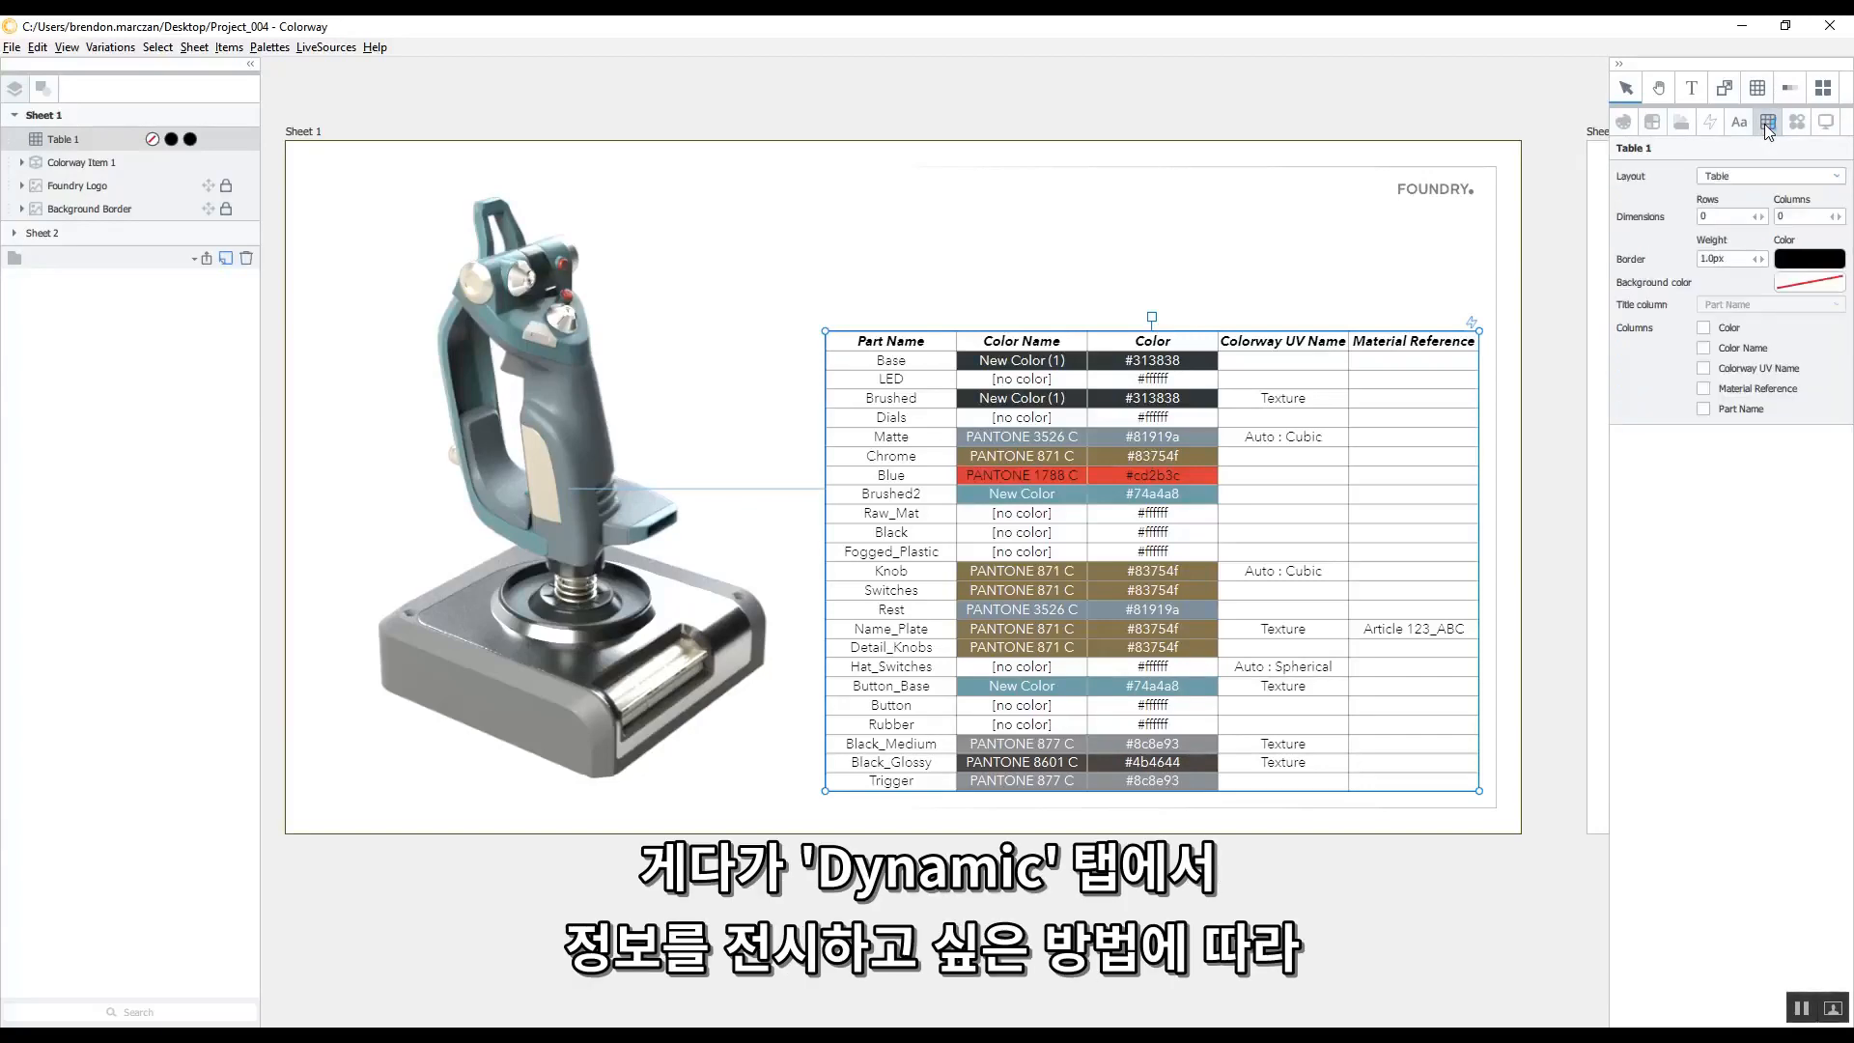
{"action": "left_click", "coordinate": [1747, 180]}
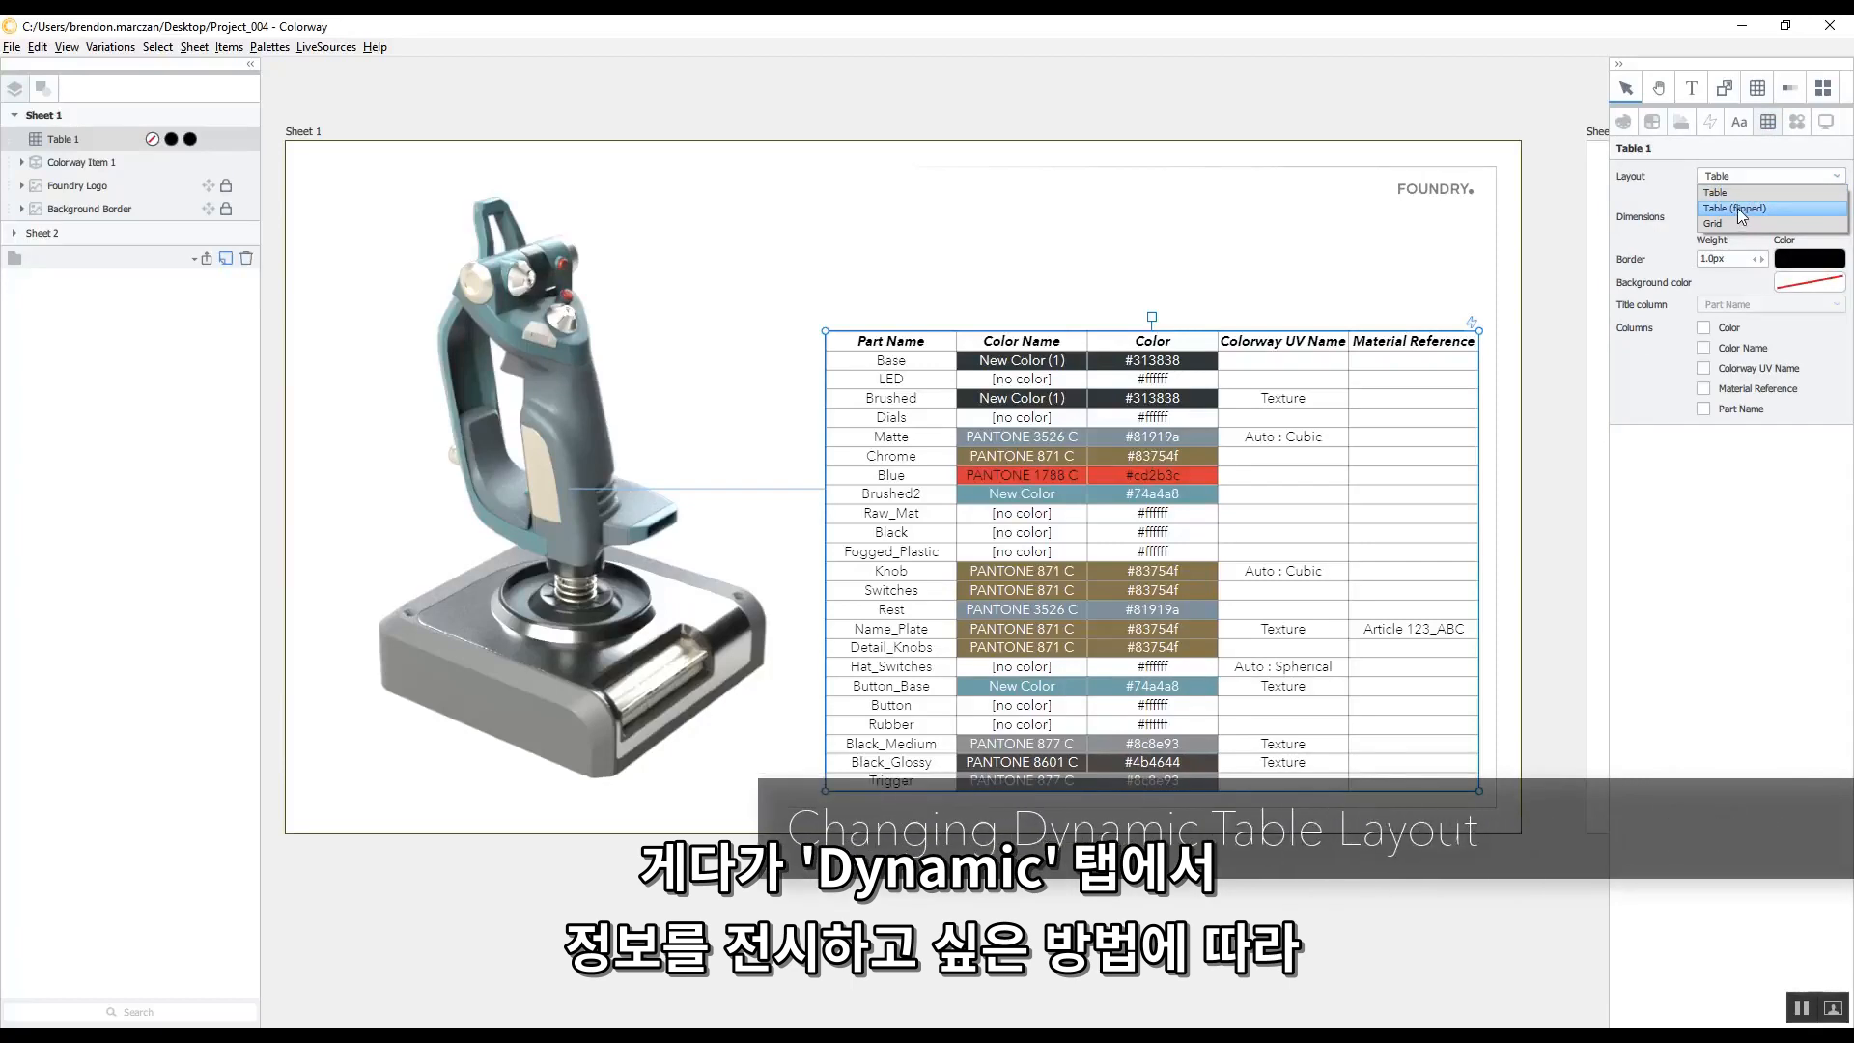
{"action": "left_click", "coordinate": [1736, 207]}
{"action": "left_click", "coordinate": [1747, 177]}
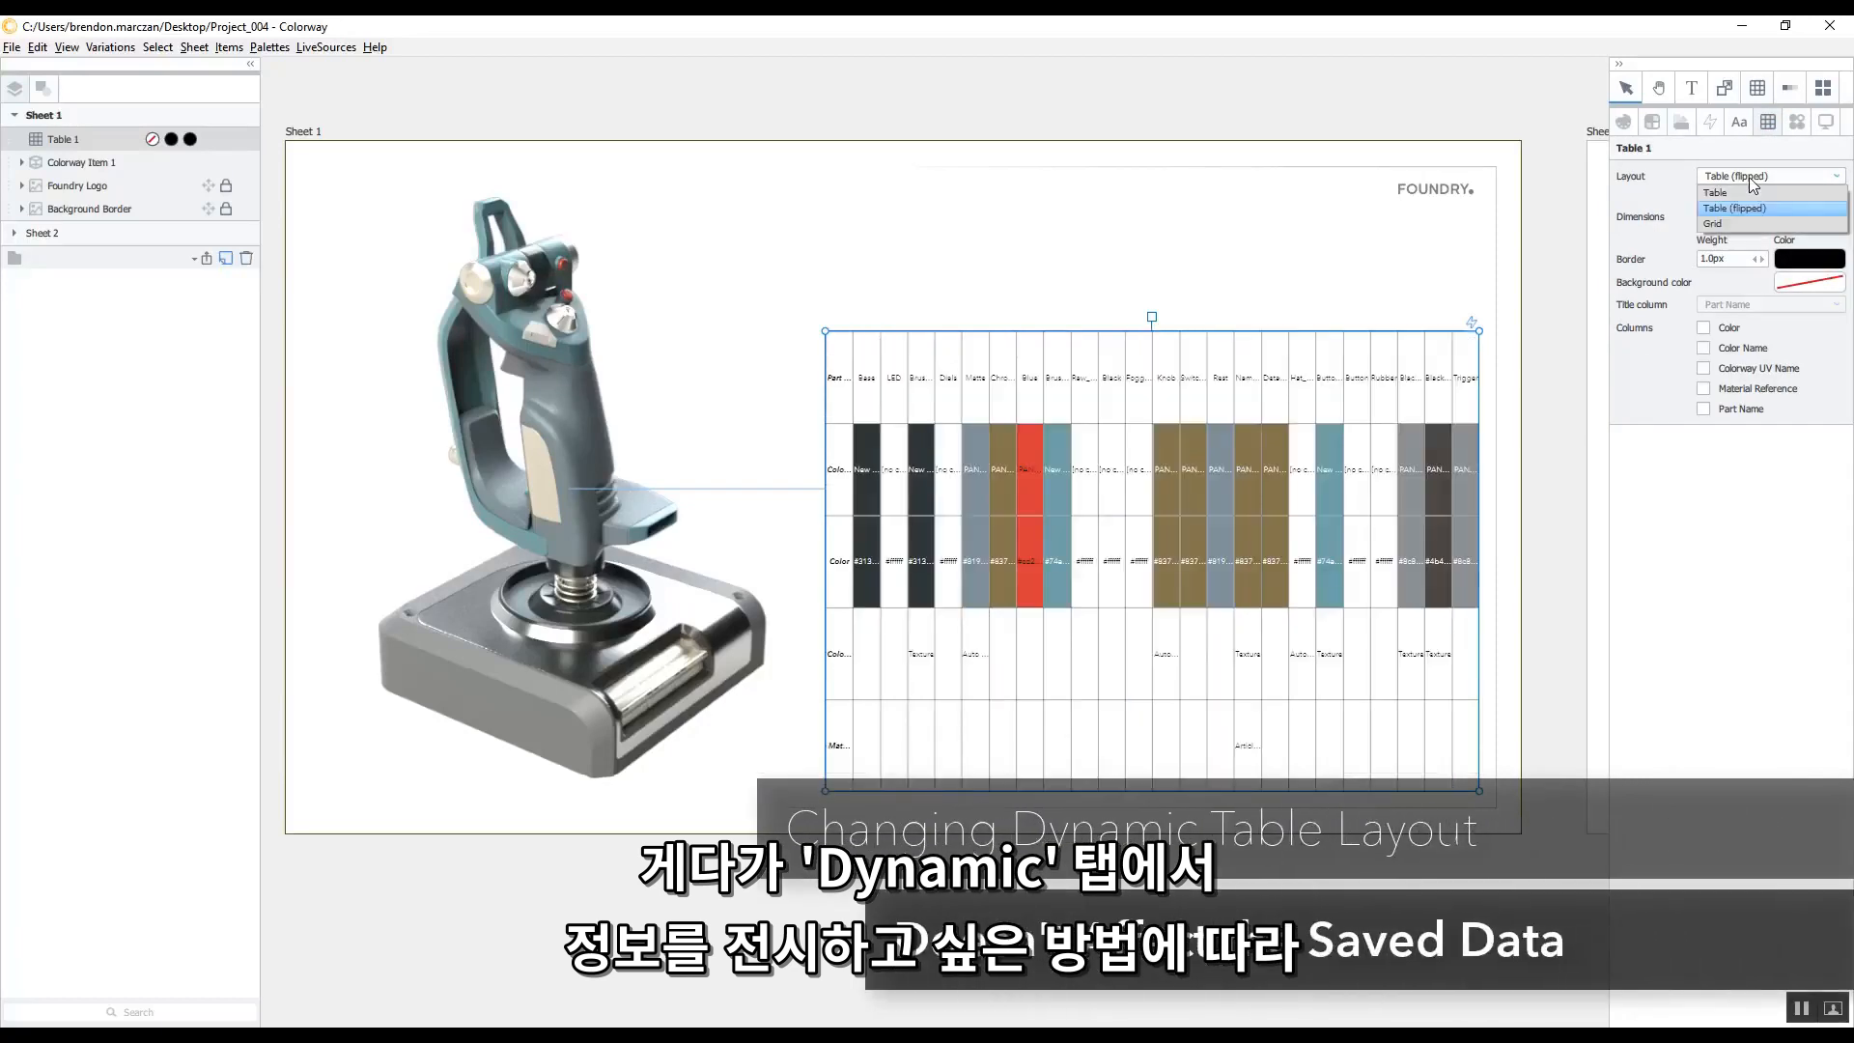
{"action": "left_click", "coordinate": [1748, 226]}
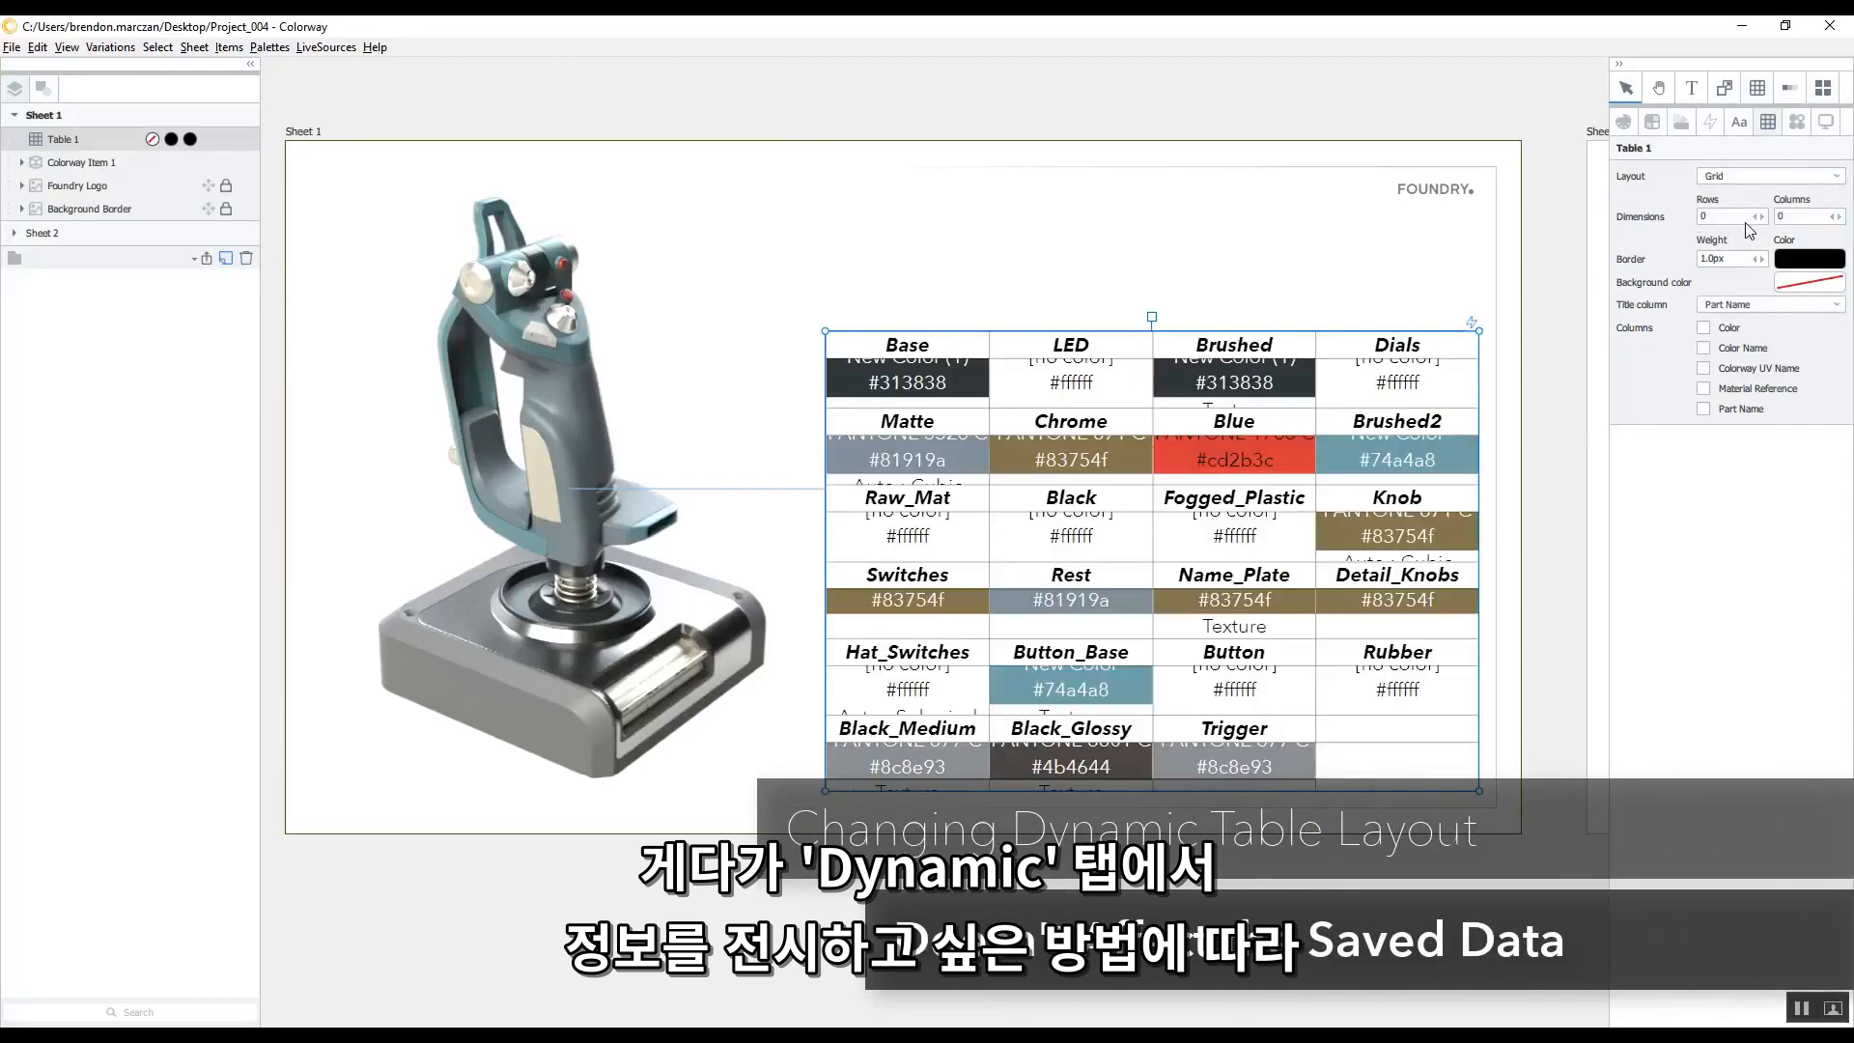
Step: Reduce the table's text size so that the part details fit inside the grid cells
{"action": "left_click", "coordinate": [1741, 124]}
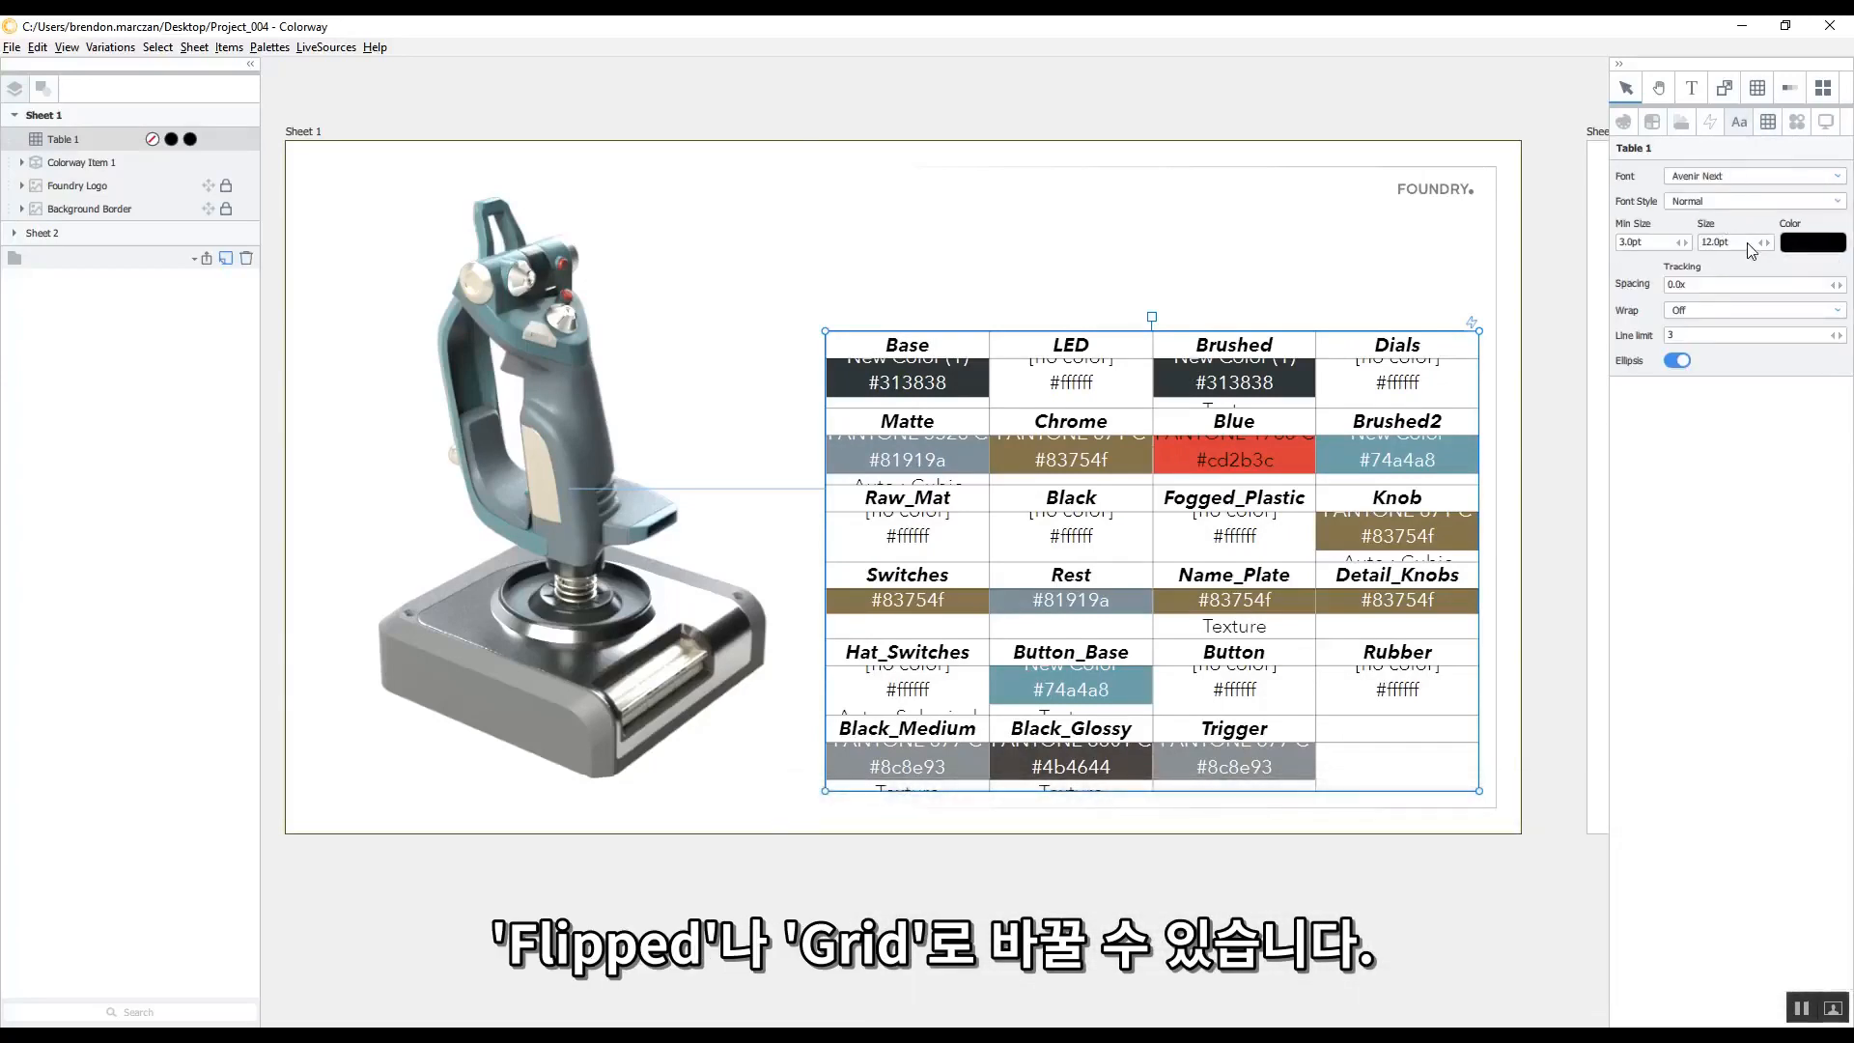
{"action": "left_click_drag", "start_coordinate": [1744, 245], "coordinate": [1719, 246]}
{"action": "left_click", "coordinate": [1768, 123]}
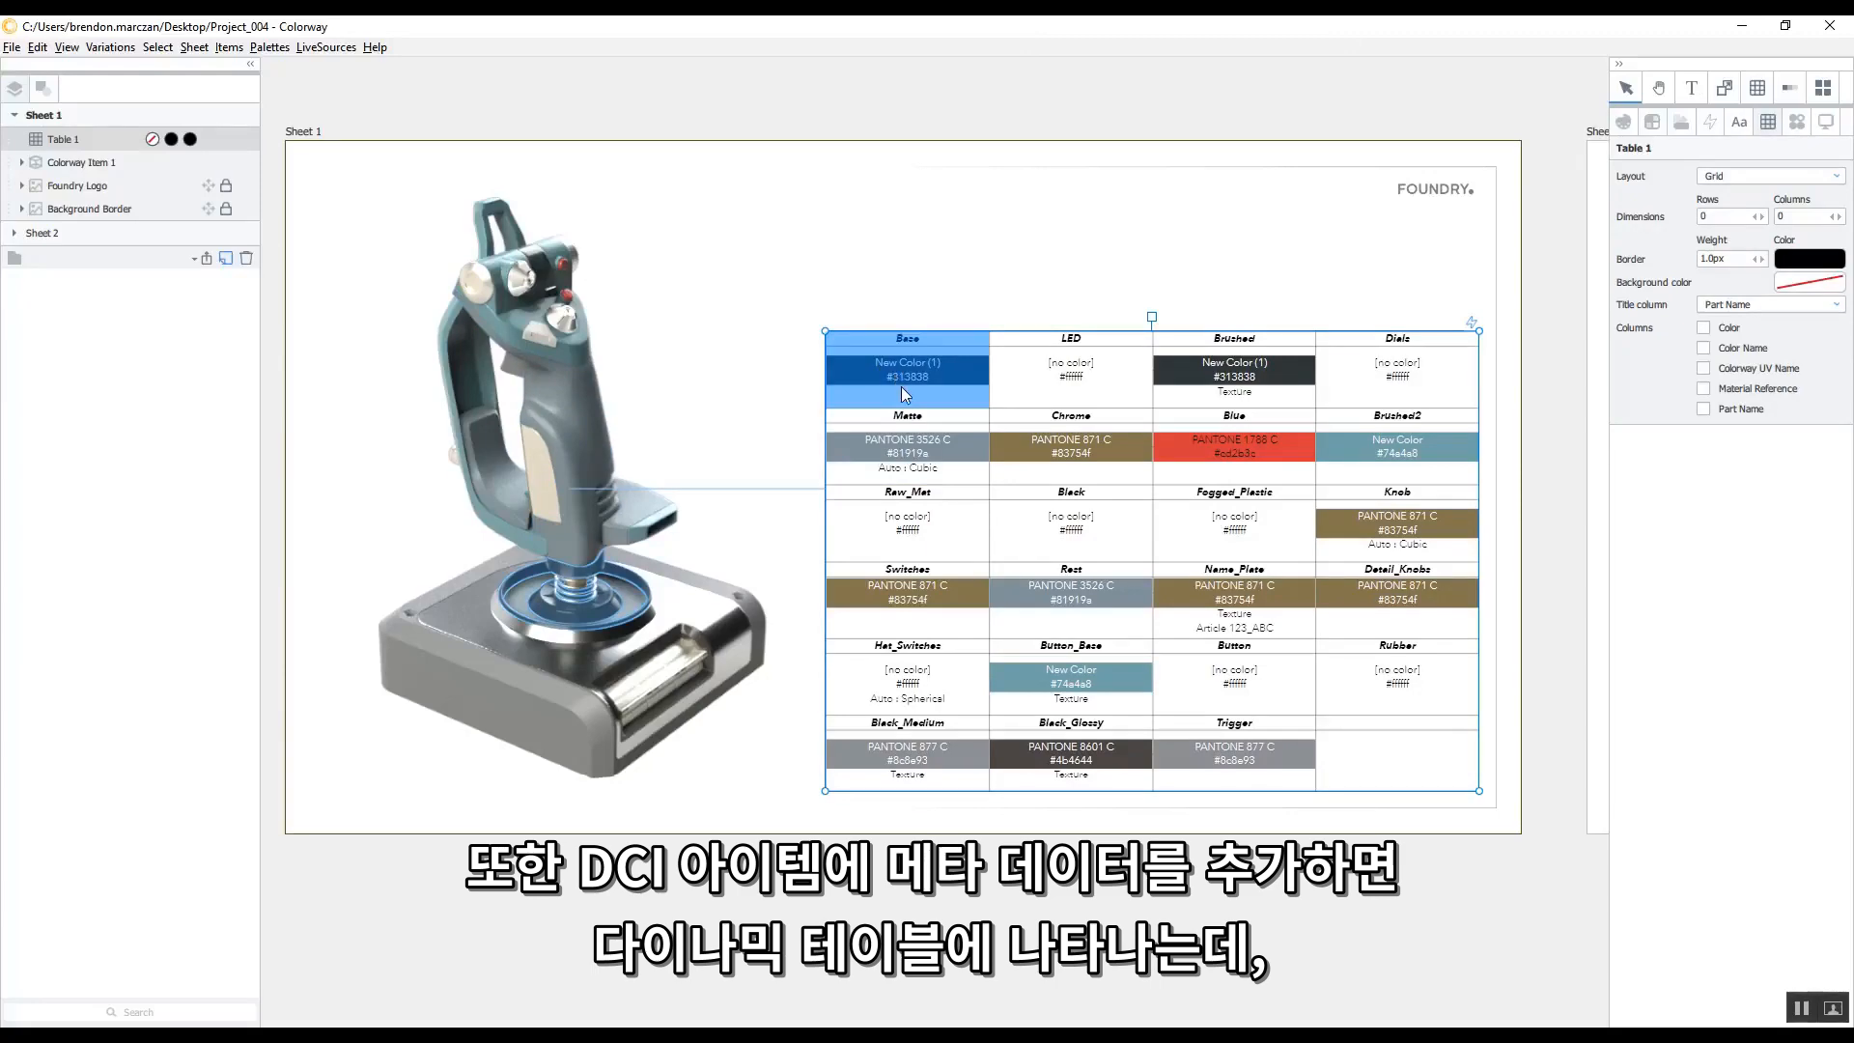
Step: Add metadata to the Base part with the header "Header 123" and the value "Information 123"
{"action": "left_click", "coordinate": [934, 375]}
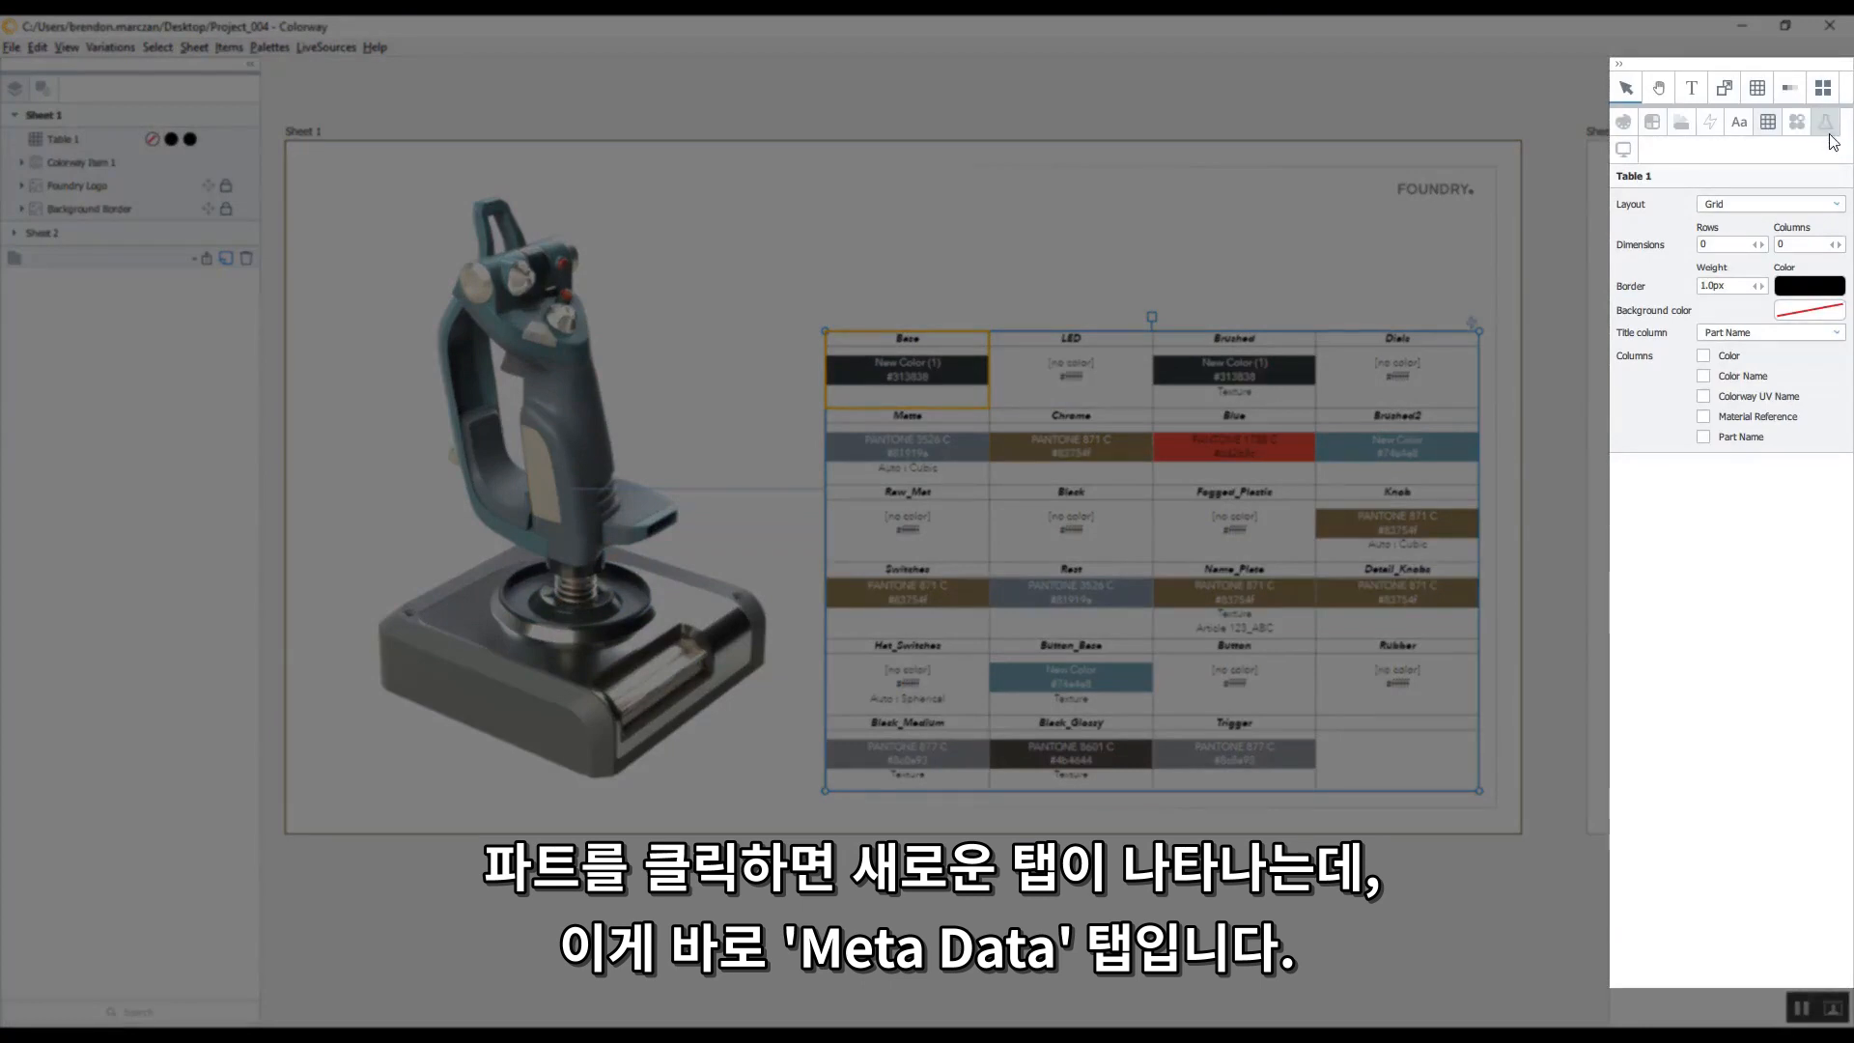
{"action": "left_click", "coordinate": [1832, 141]}
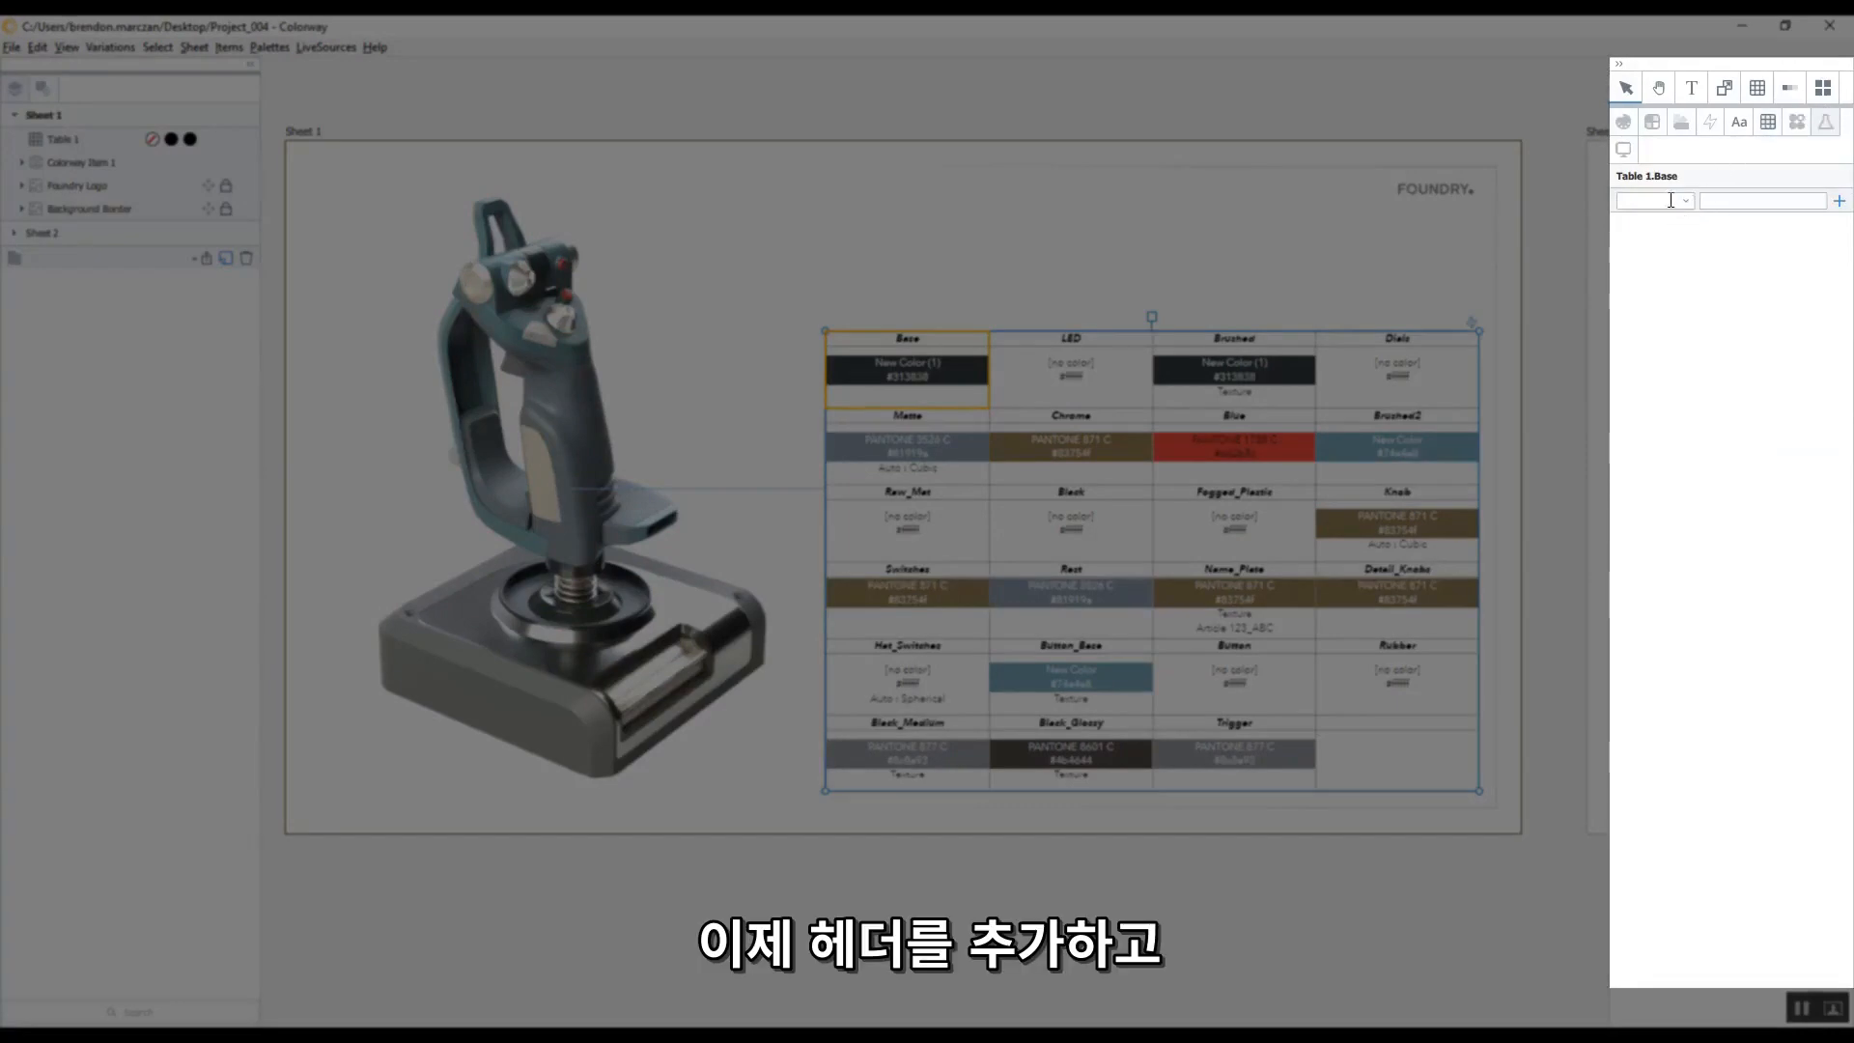
{"action": "left_click", "coordinate": [1670, 200]}
{"action": "type", "text": "Header"}
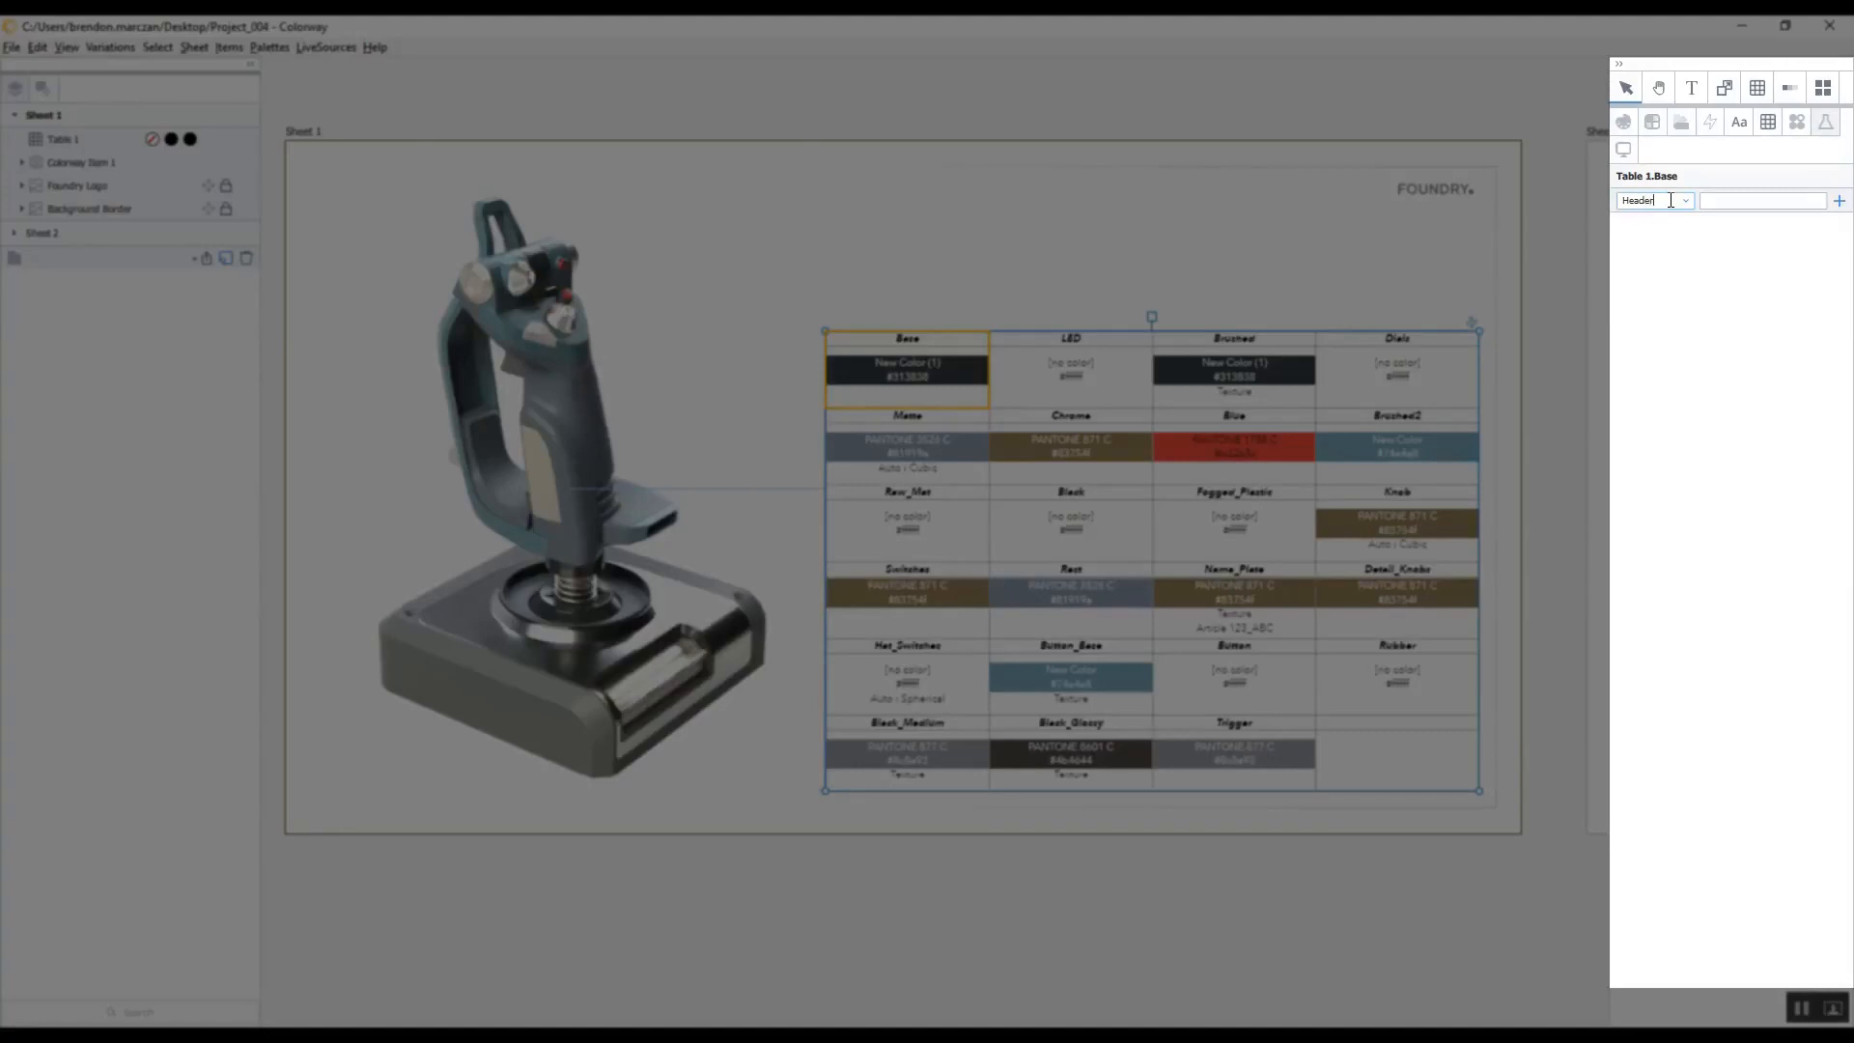
{"action": "type", "text": " 123"}
{"action": "key", "text": "Tab"}
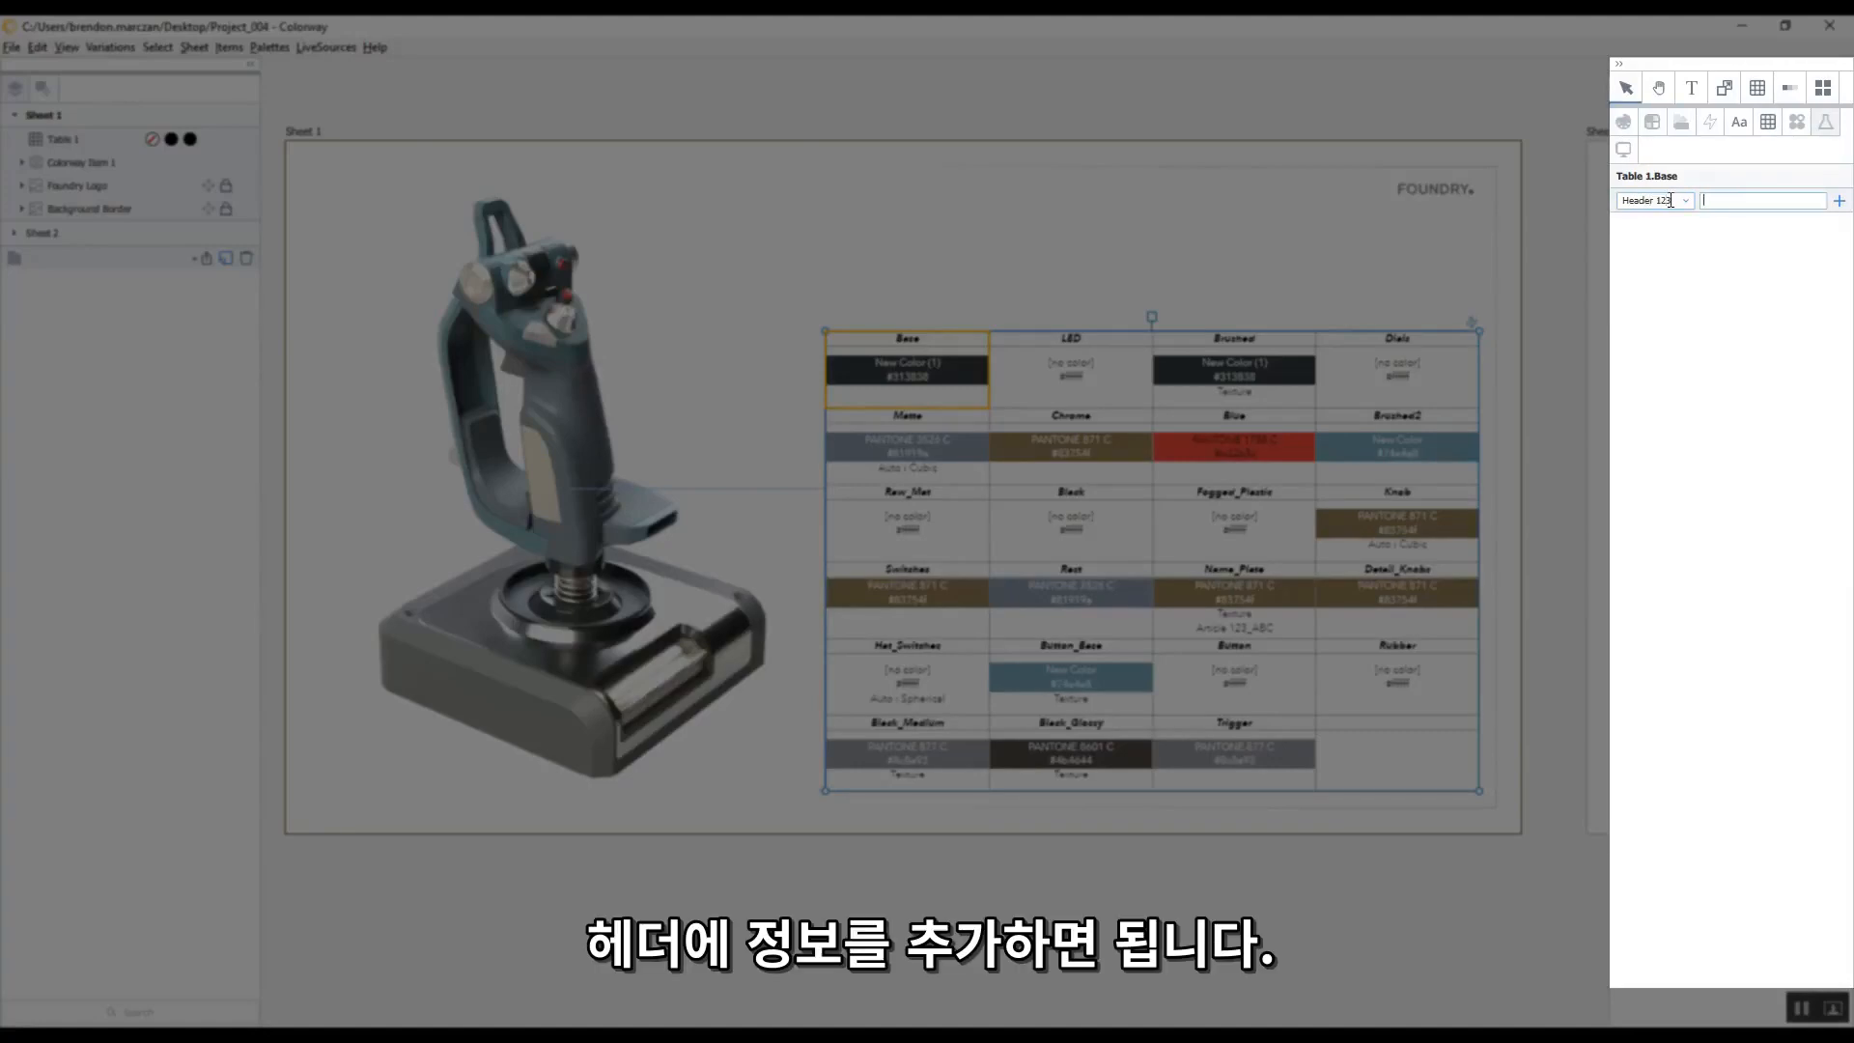
{"action": "type", "text": "Information 123"}
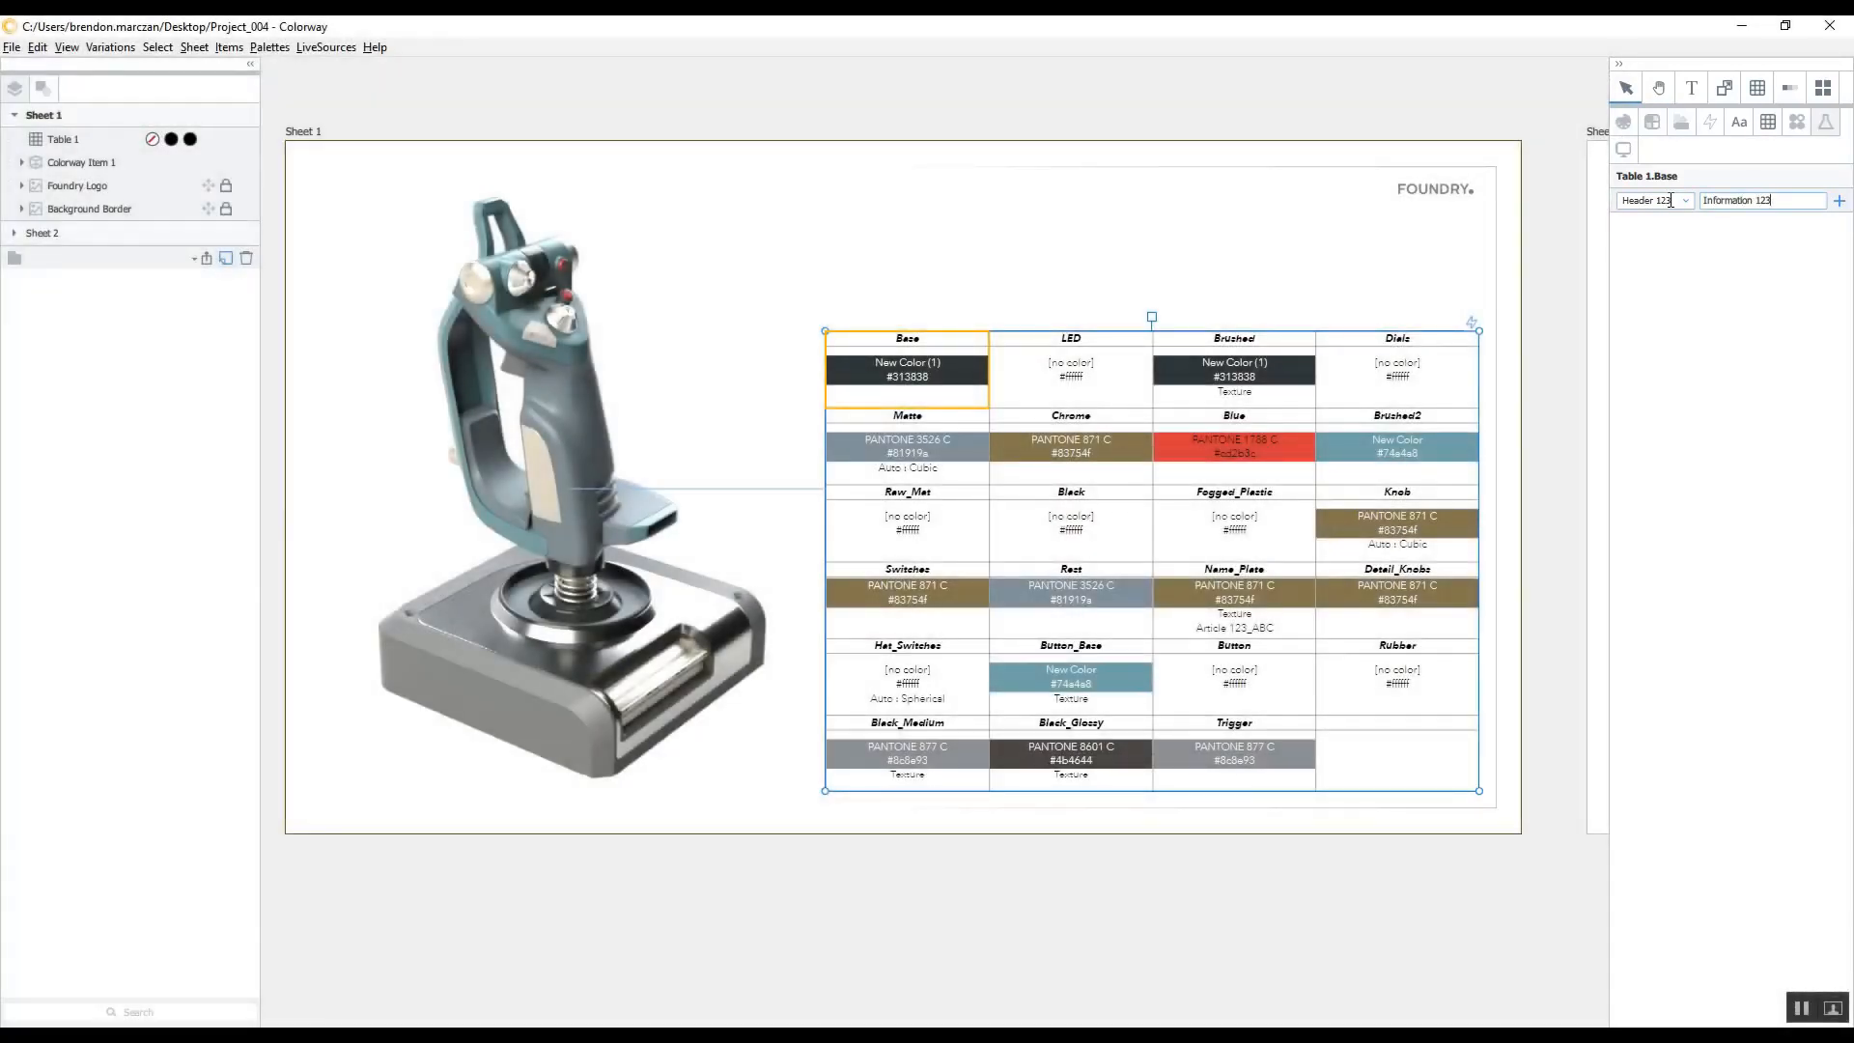
{"action": "key", "text": "Return"}
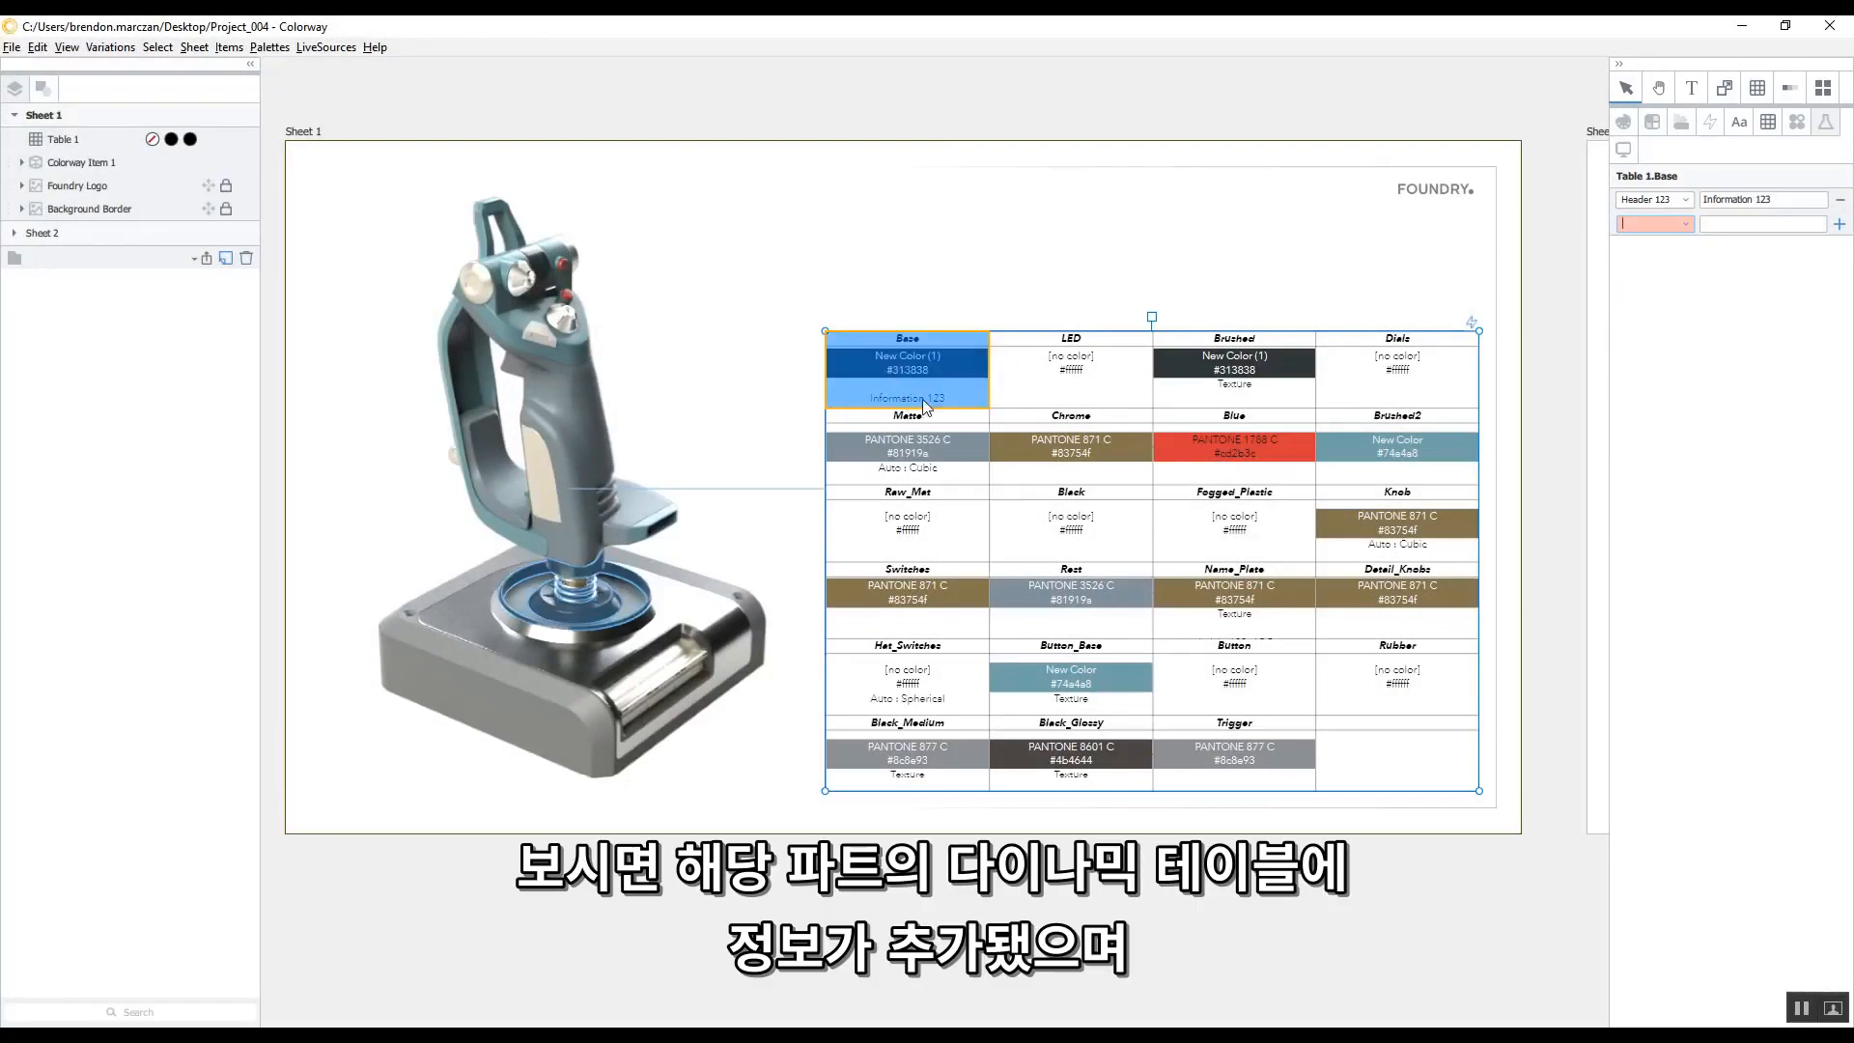
Step: Add metadata to the Brushed2 part under the existing header "Header 123" with the value "More Information"
{"action": "left_click", "coordinate": [1234, 388]}
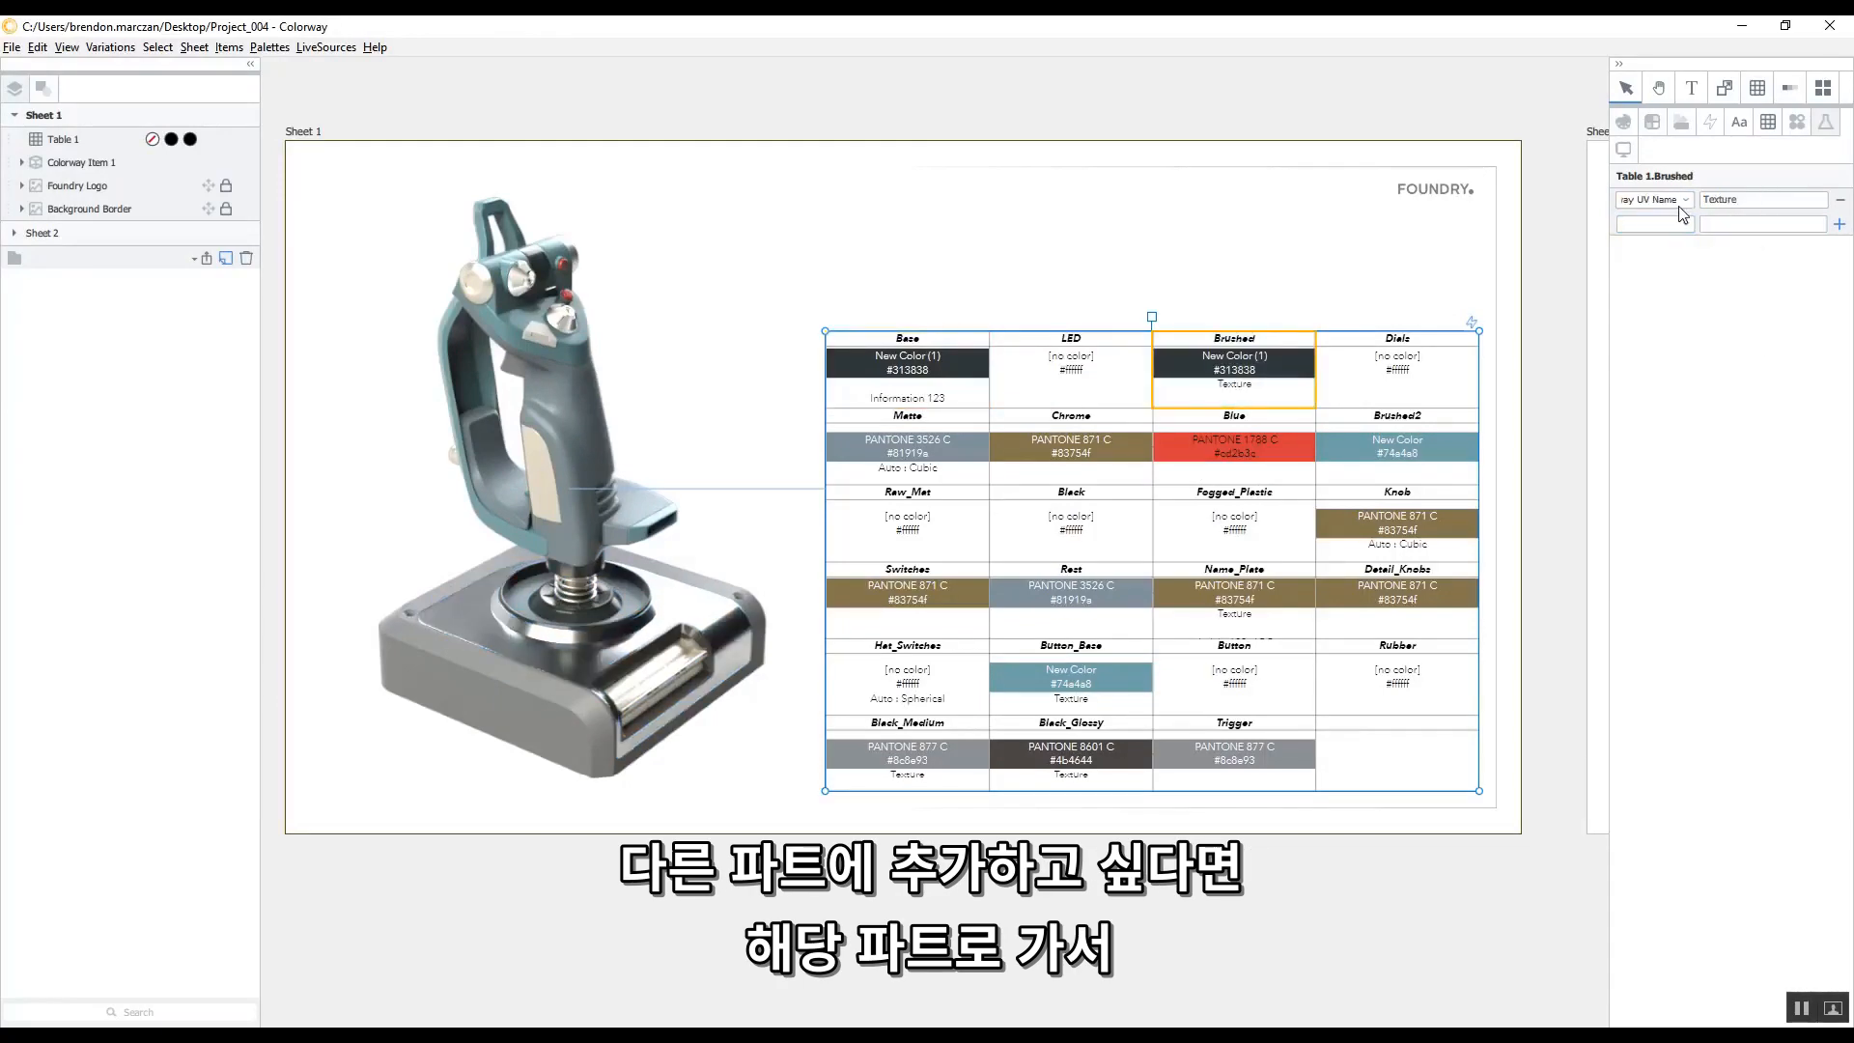
{"action": "left_click", "coordinate": [1460, 462]}
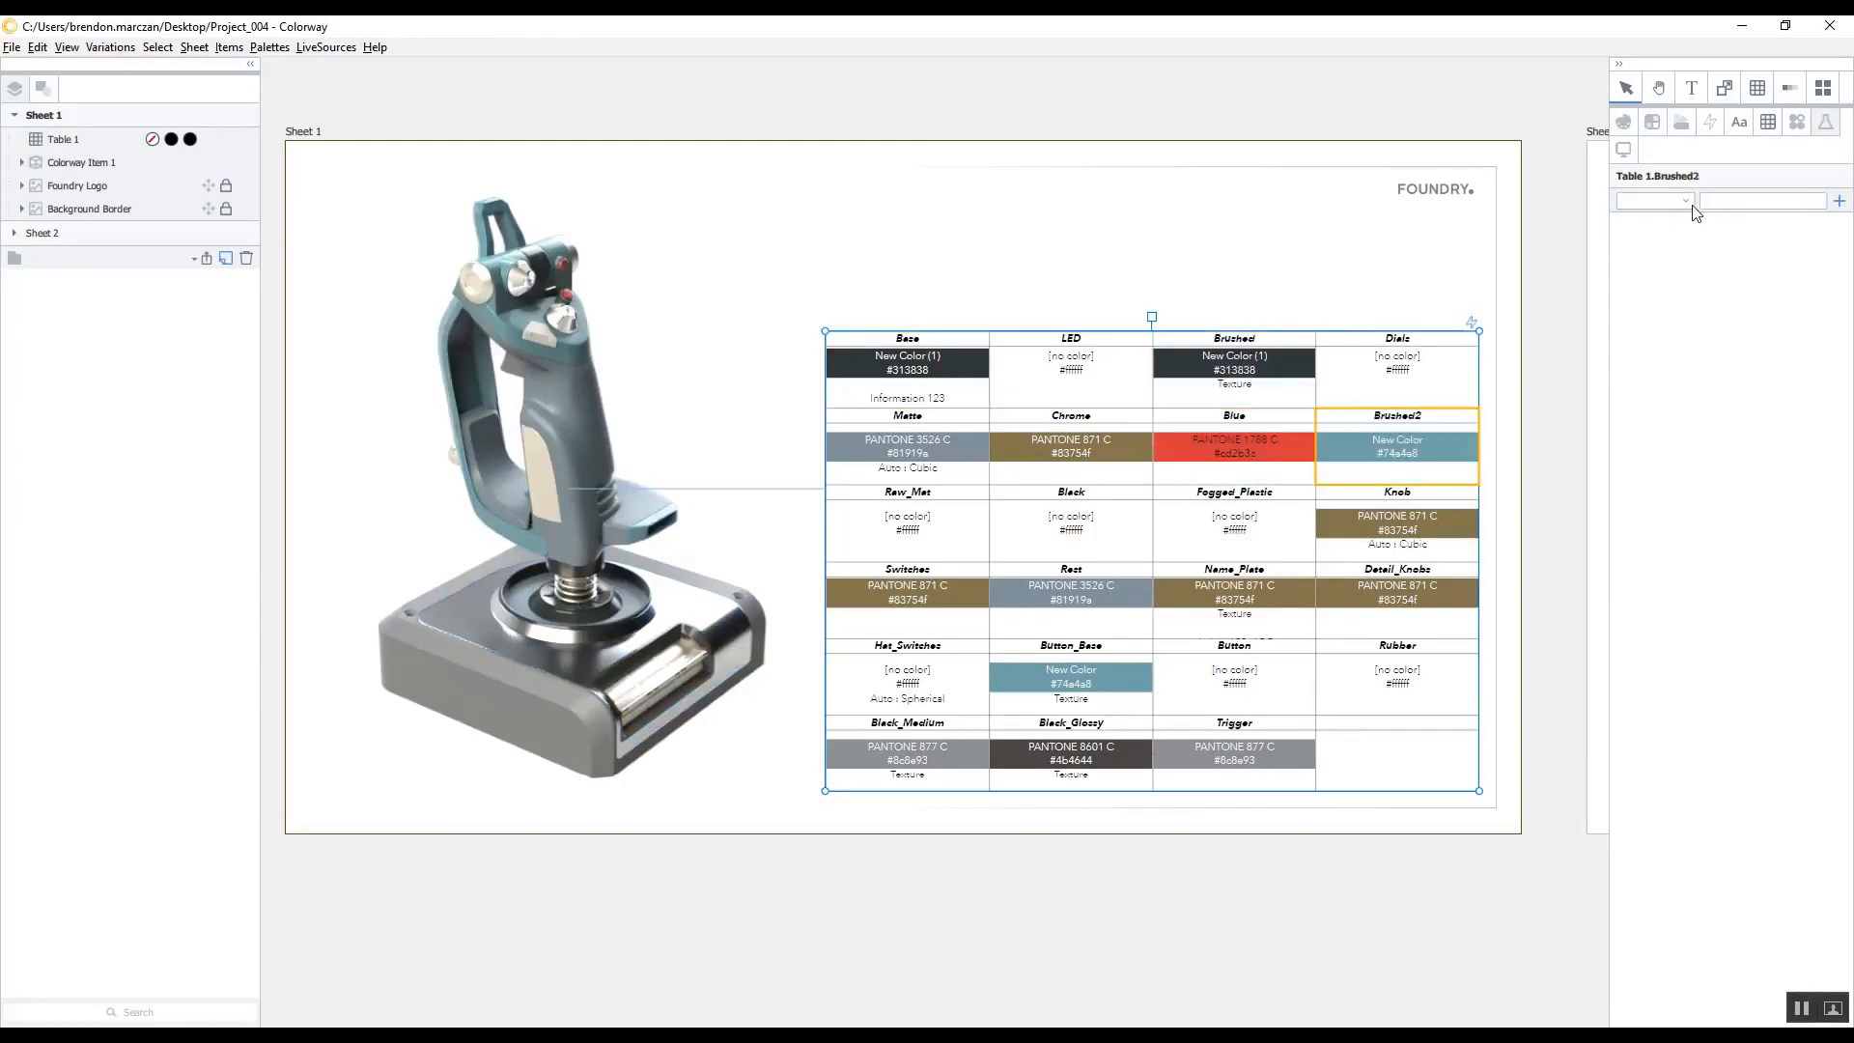
{"action": "left_click", "coordinate": [1691, 203]}
{"action": "left_click", "coordinate": [1680, 235]}
{"action": "left_click", "coordinate": [1735, 202]}
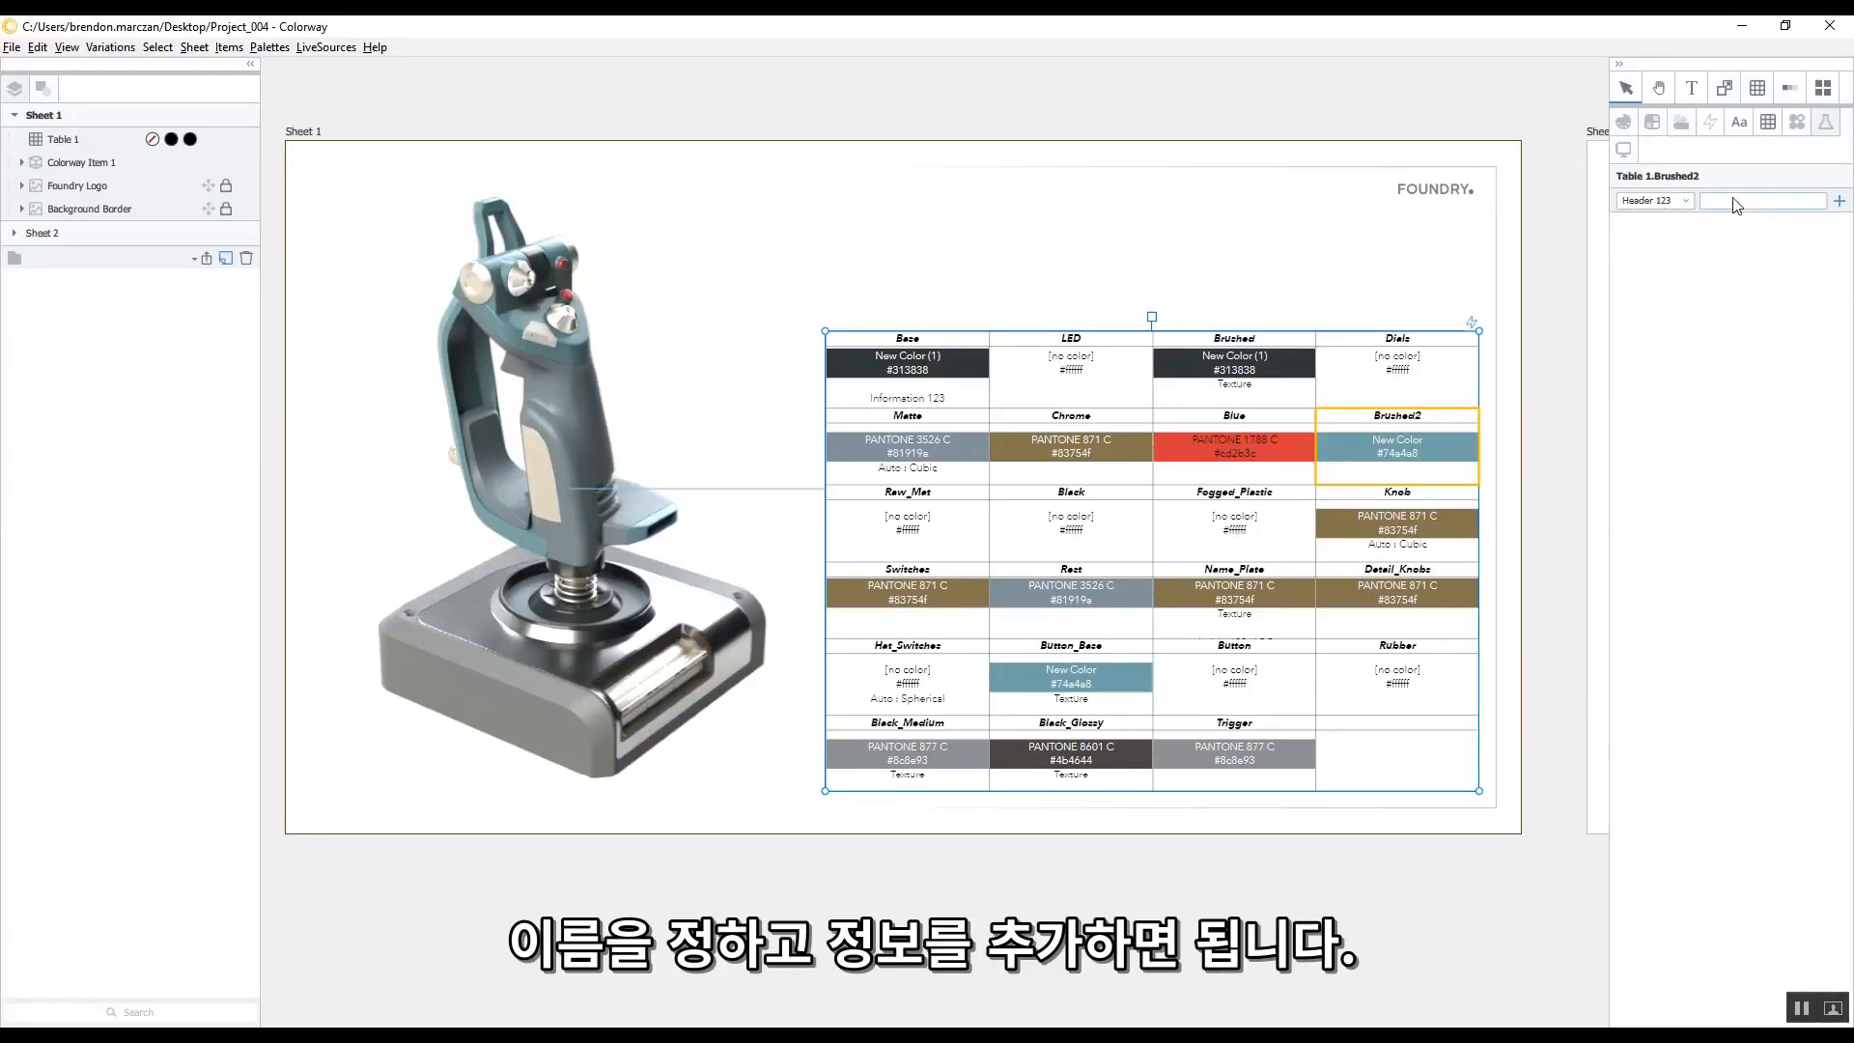
{"action": "type", "text": "More Informatio"}
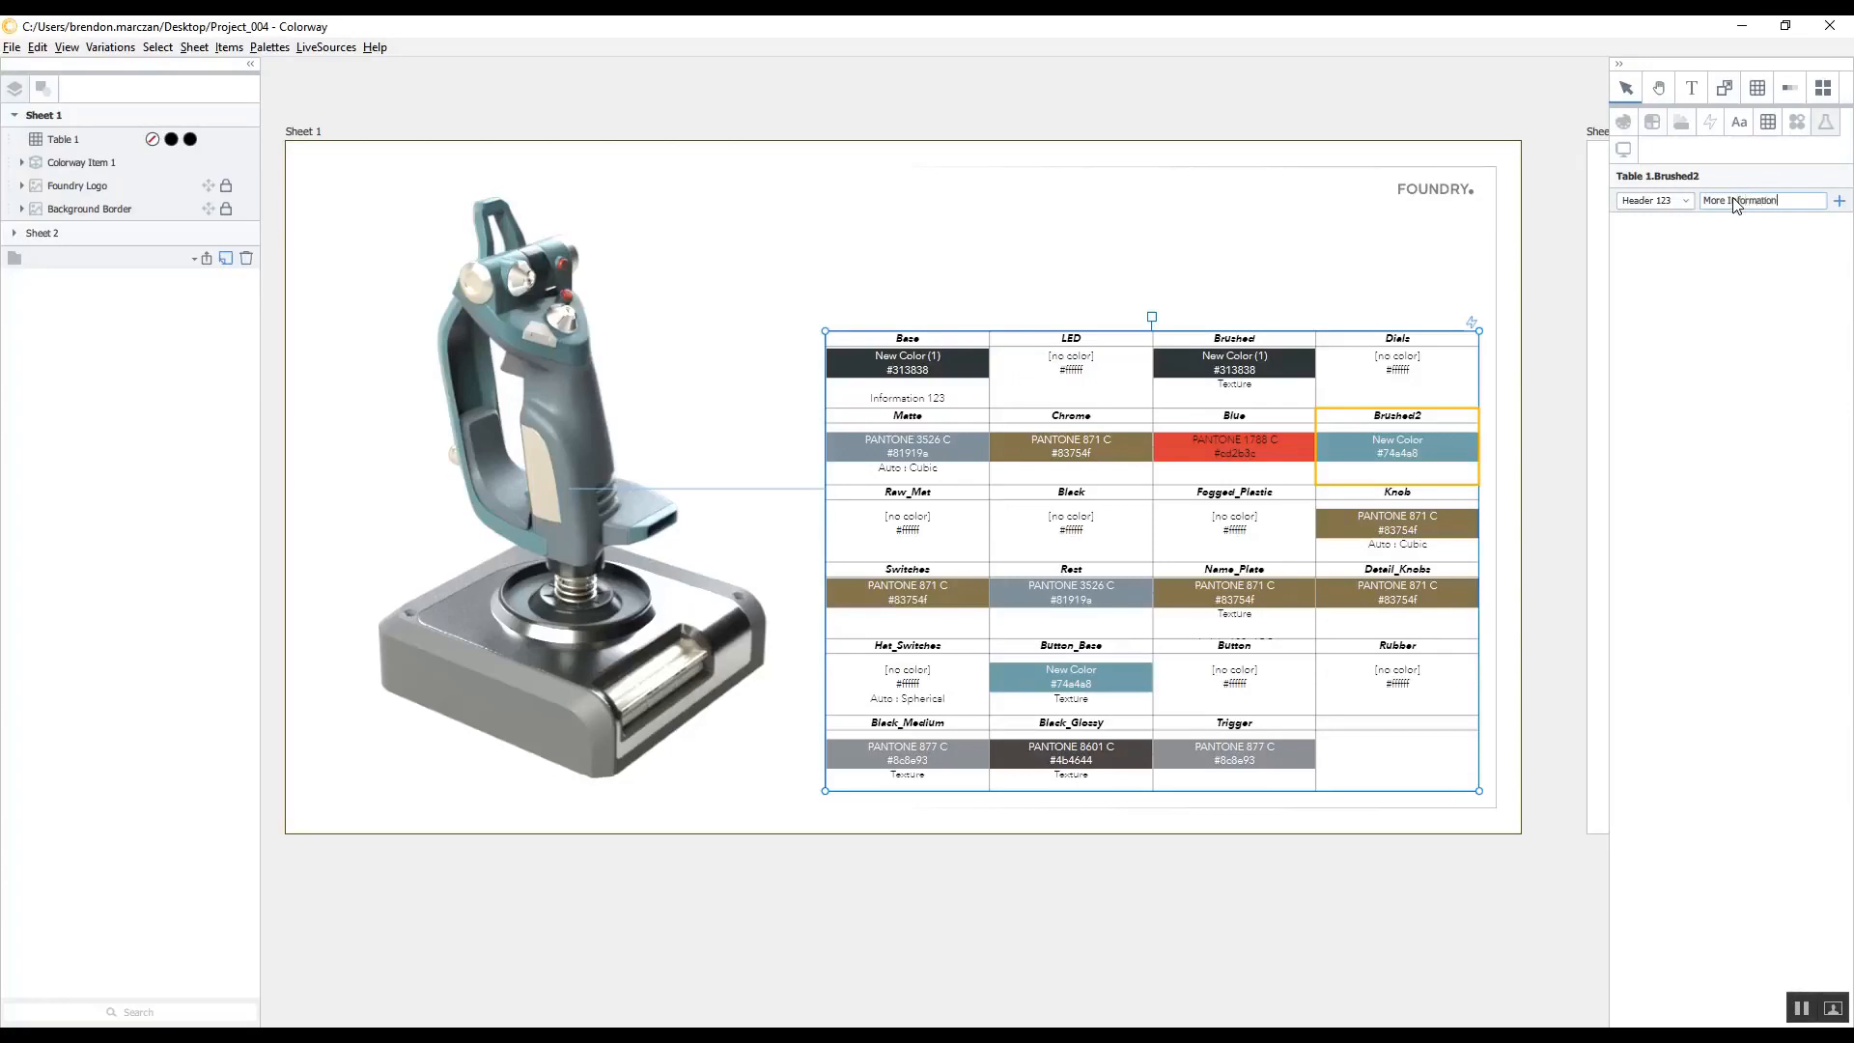
{"action": "type", "text": "n"}
{"action": "key", "text": "Return"}
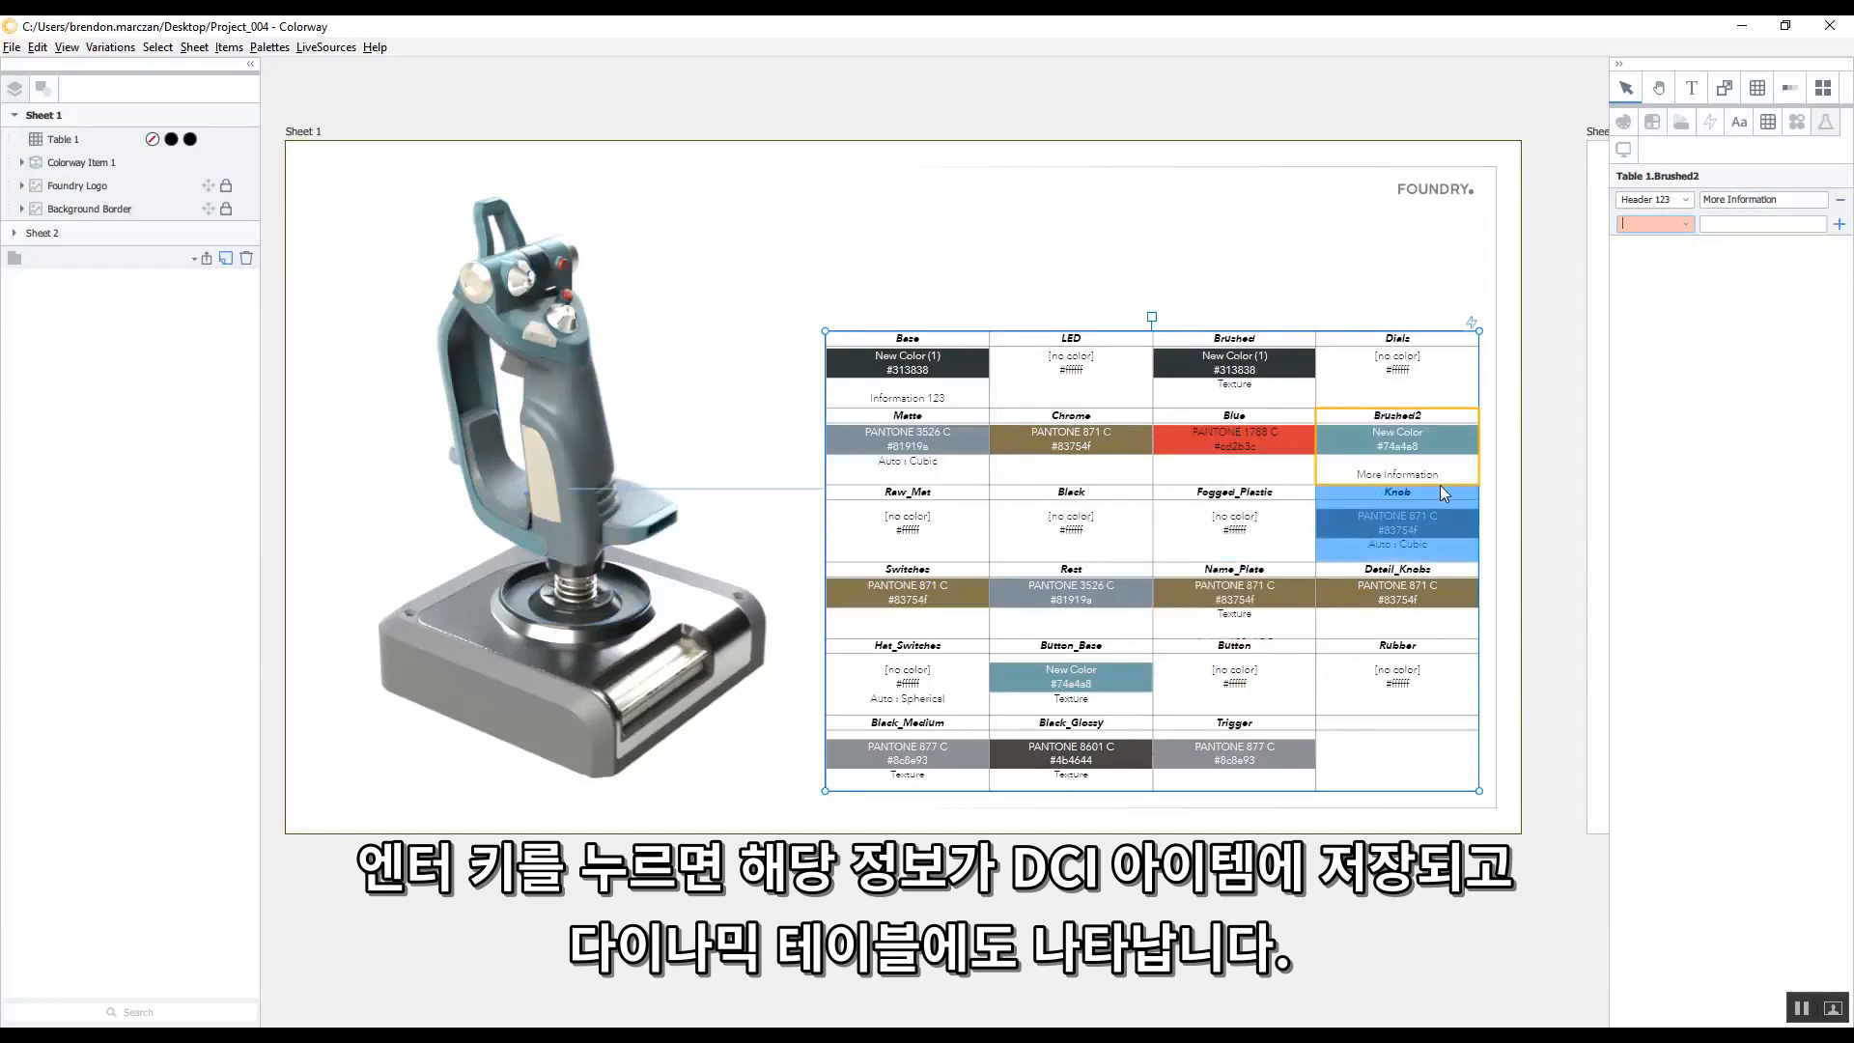
Step: Set the layout to Table and show only the Part Name, Color Name and Header 123 columns
{"action": "left_click", "coordinate": [1767, 122]}
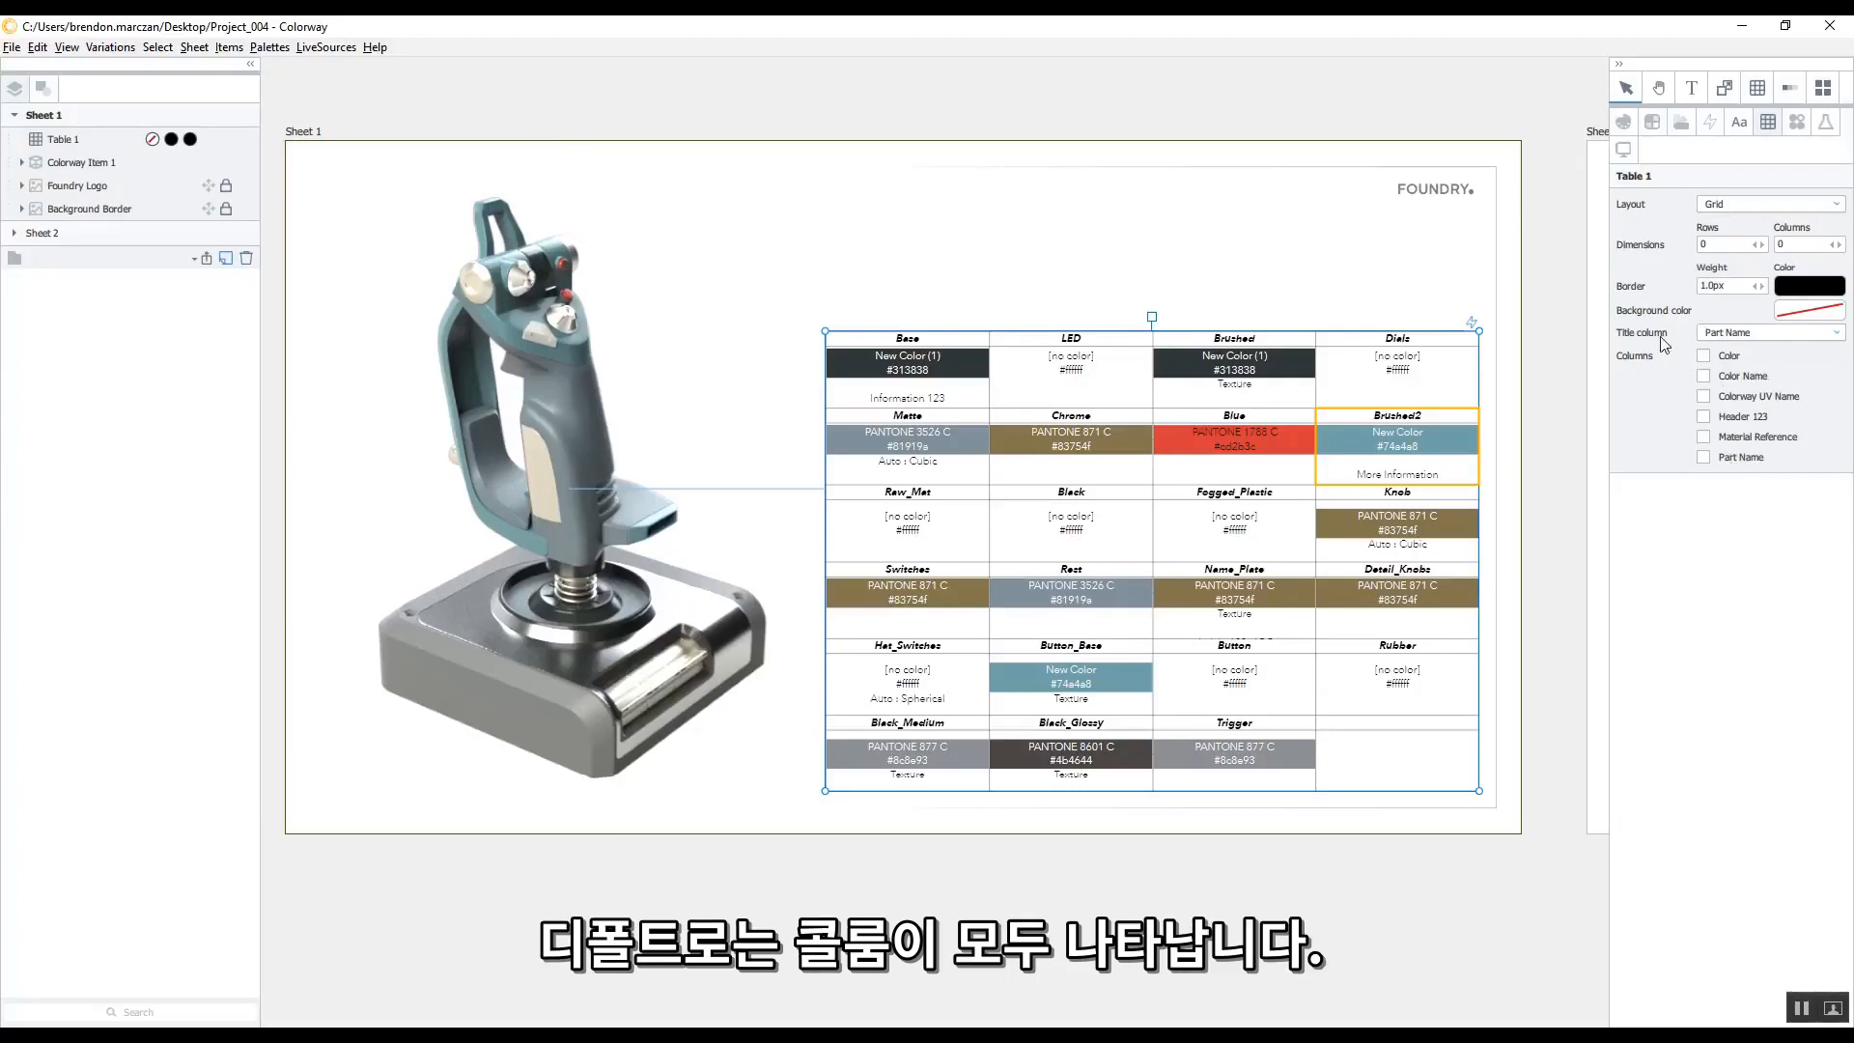
{"action": "left_click", "coordinate": [1801, 205]}
{"action": "left_click", "coordinate": [1759, 220]}
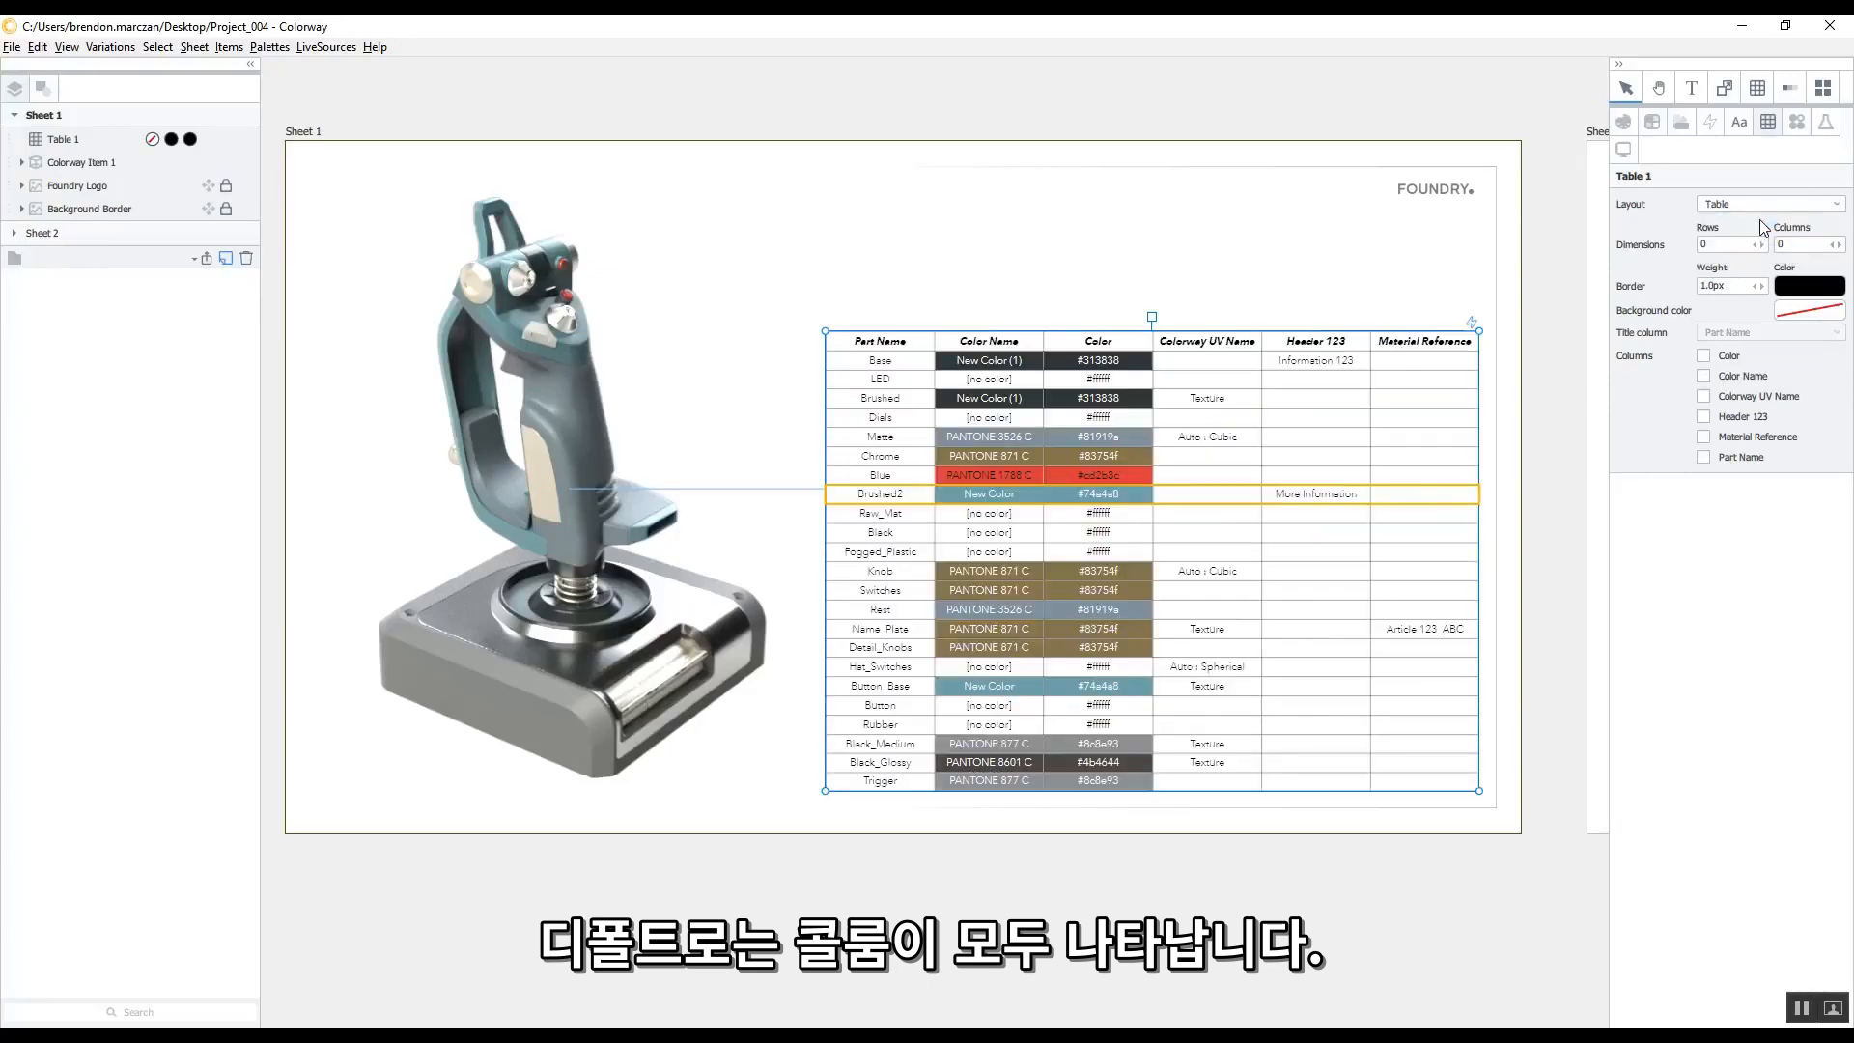
{"action": "left_click", "coordinate": [1704, 458]}
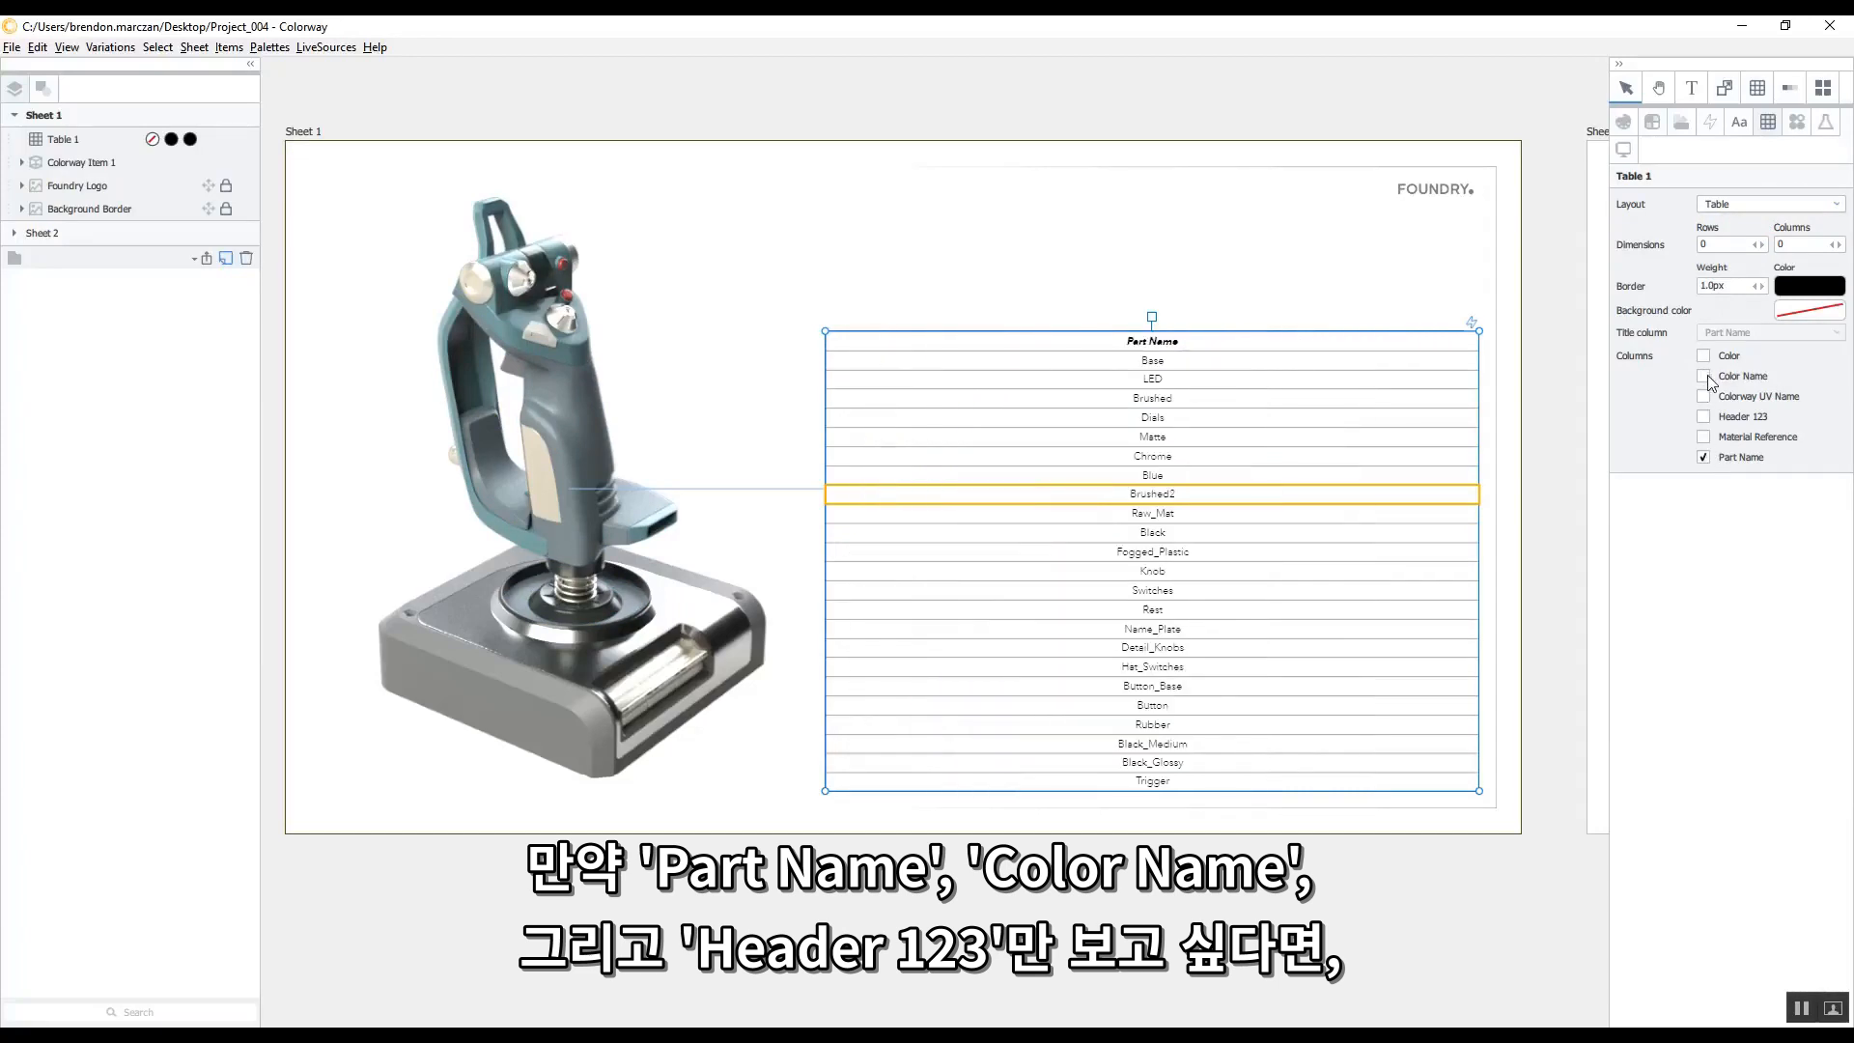
{"action": "left_click", "coordinate": [1705, 377]}
{"action": "left_click", "coordinate": [1704, 418]}
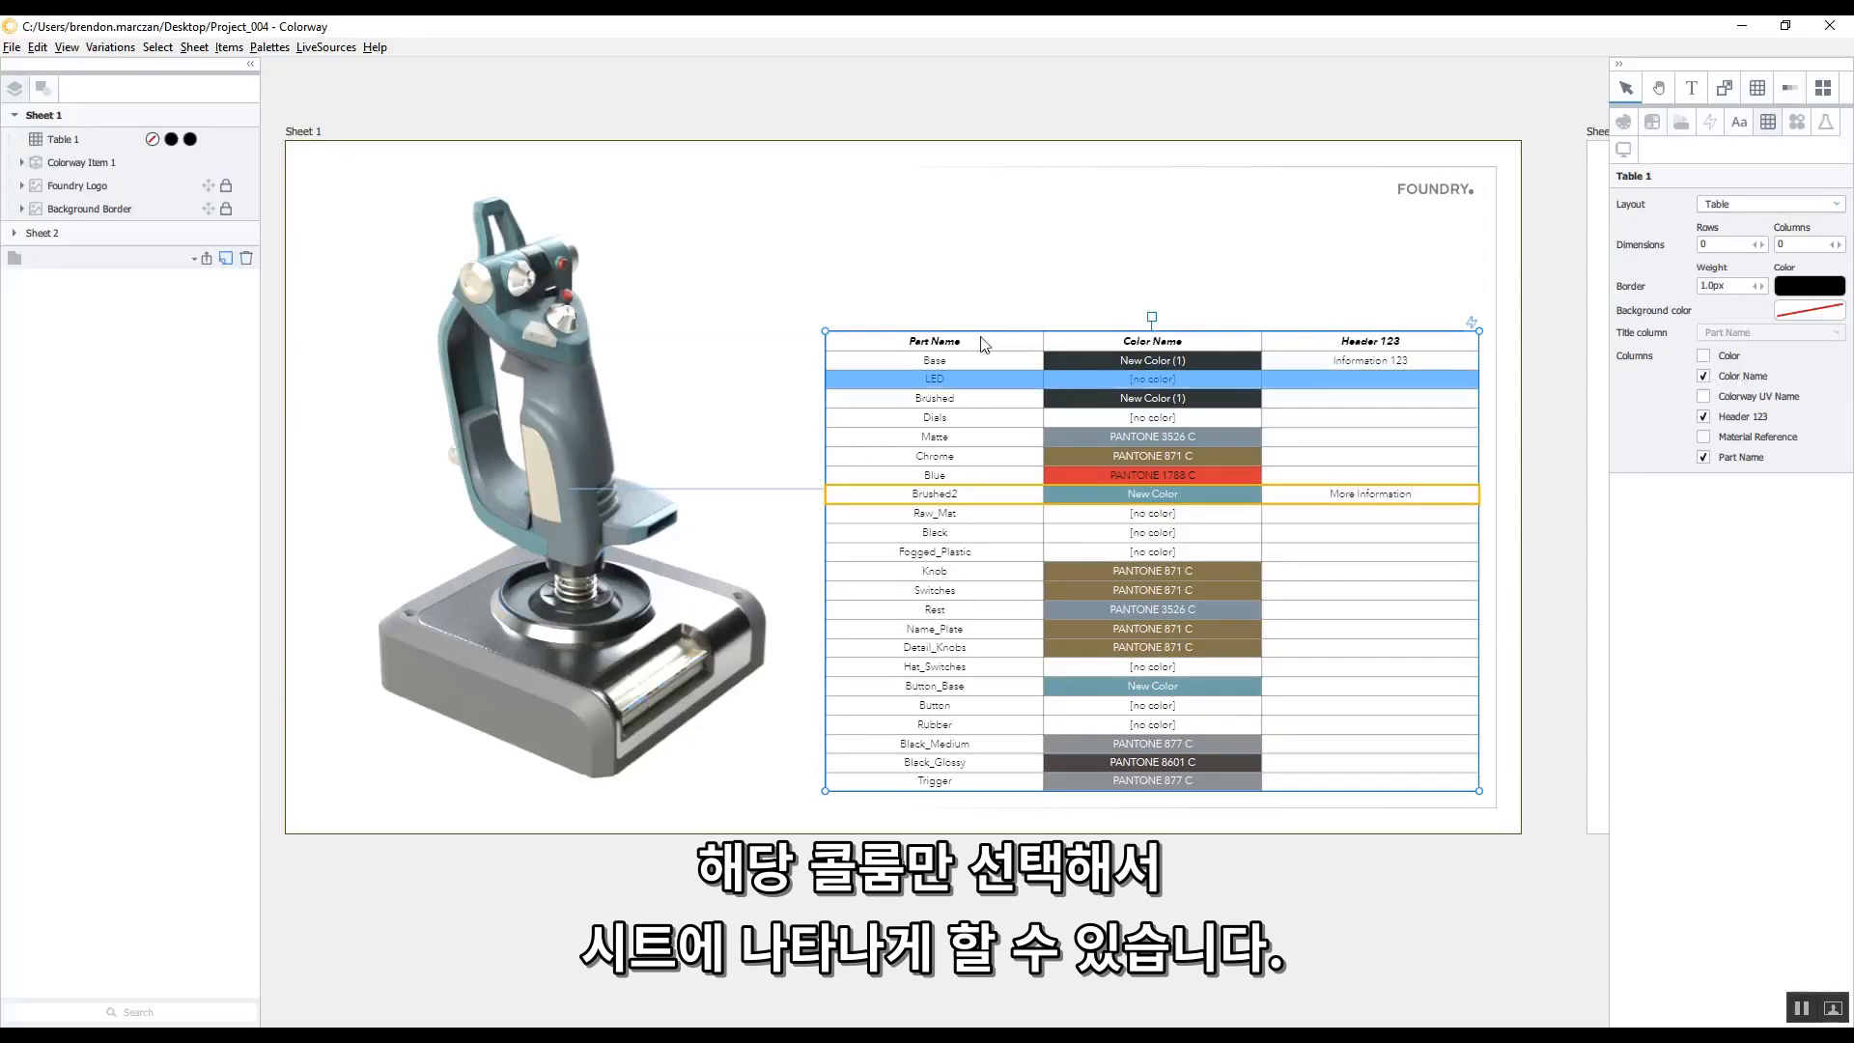
Step: Enlarge the dynamic table slightly from its upper-left corner and rotate it slightly counterclockwise
{"action": "left_click", "coordinate": [966, 416]}
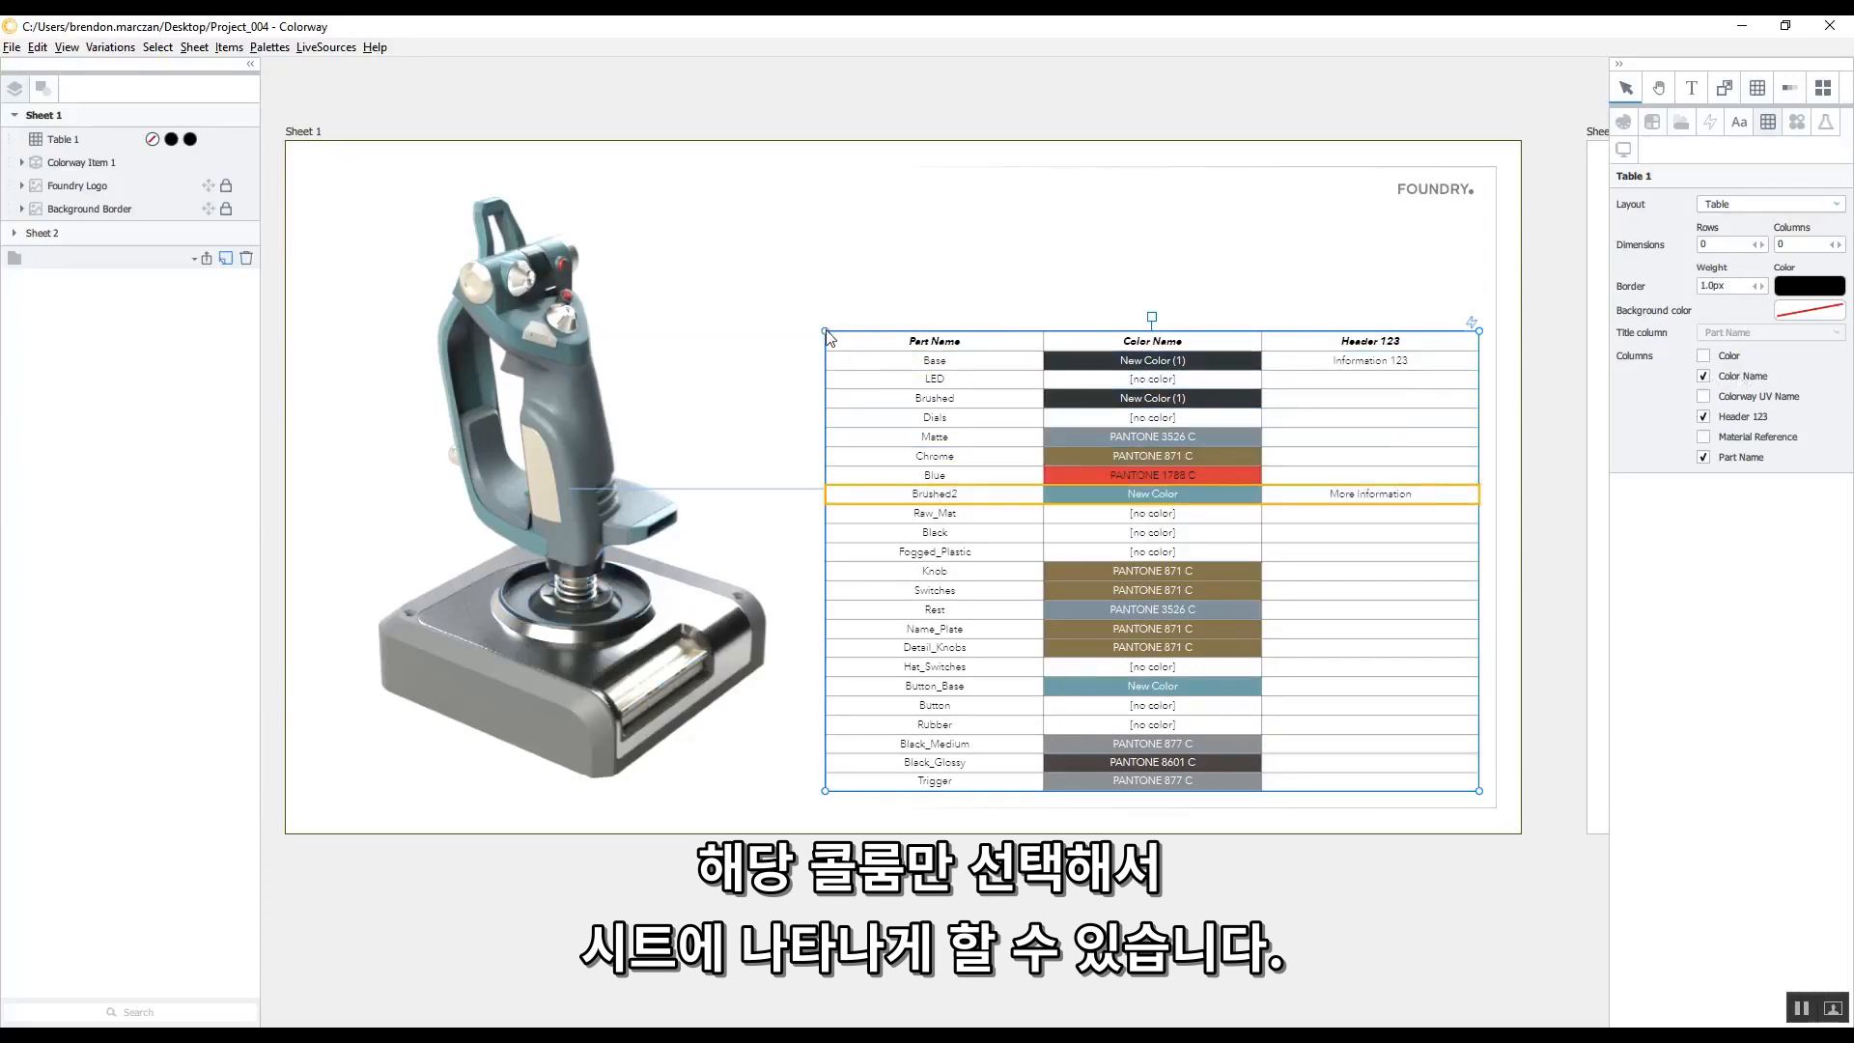
{"action": "mouse_move", "coordinate": [825, 333]}
{"action": "left_mouse_down"}
{"action": "mouse_move", "coordinate": [942, 237]}
{"action": "mouse_move", "coordinate": [1007, 229]}
{"action": "mouse_move", "coordinate": [823, 216]}
{"action": "mouse_move", "coordinate": [958, 247]}
{"action": "mouse_move", "coordinate": [1001, 196]}
{"action": "mouse_move", "coordinate": [878, 391]}
{"action": "mouse_move", "coordinate": [800, 318]}
{"action": "left_mouse_up"}
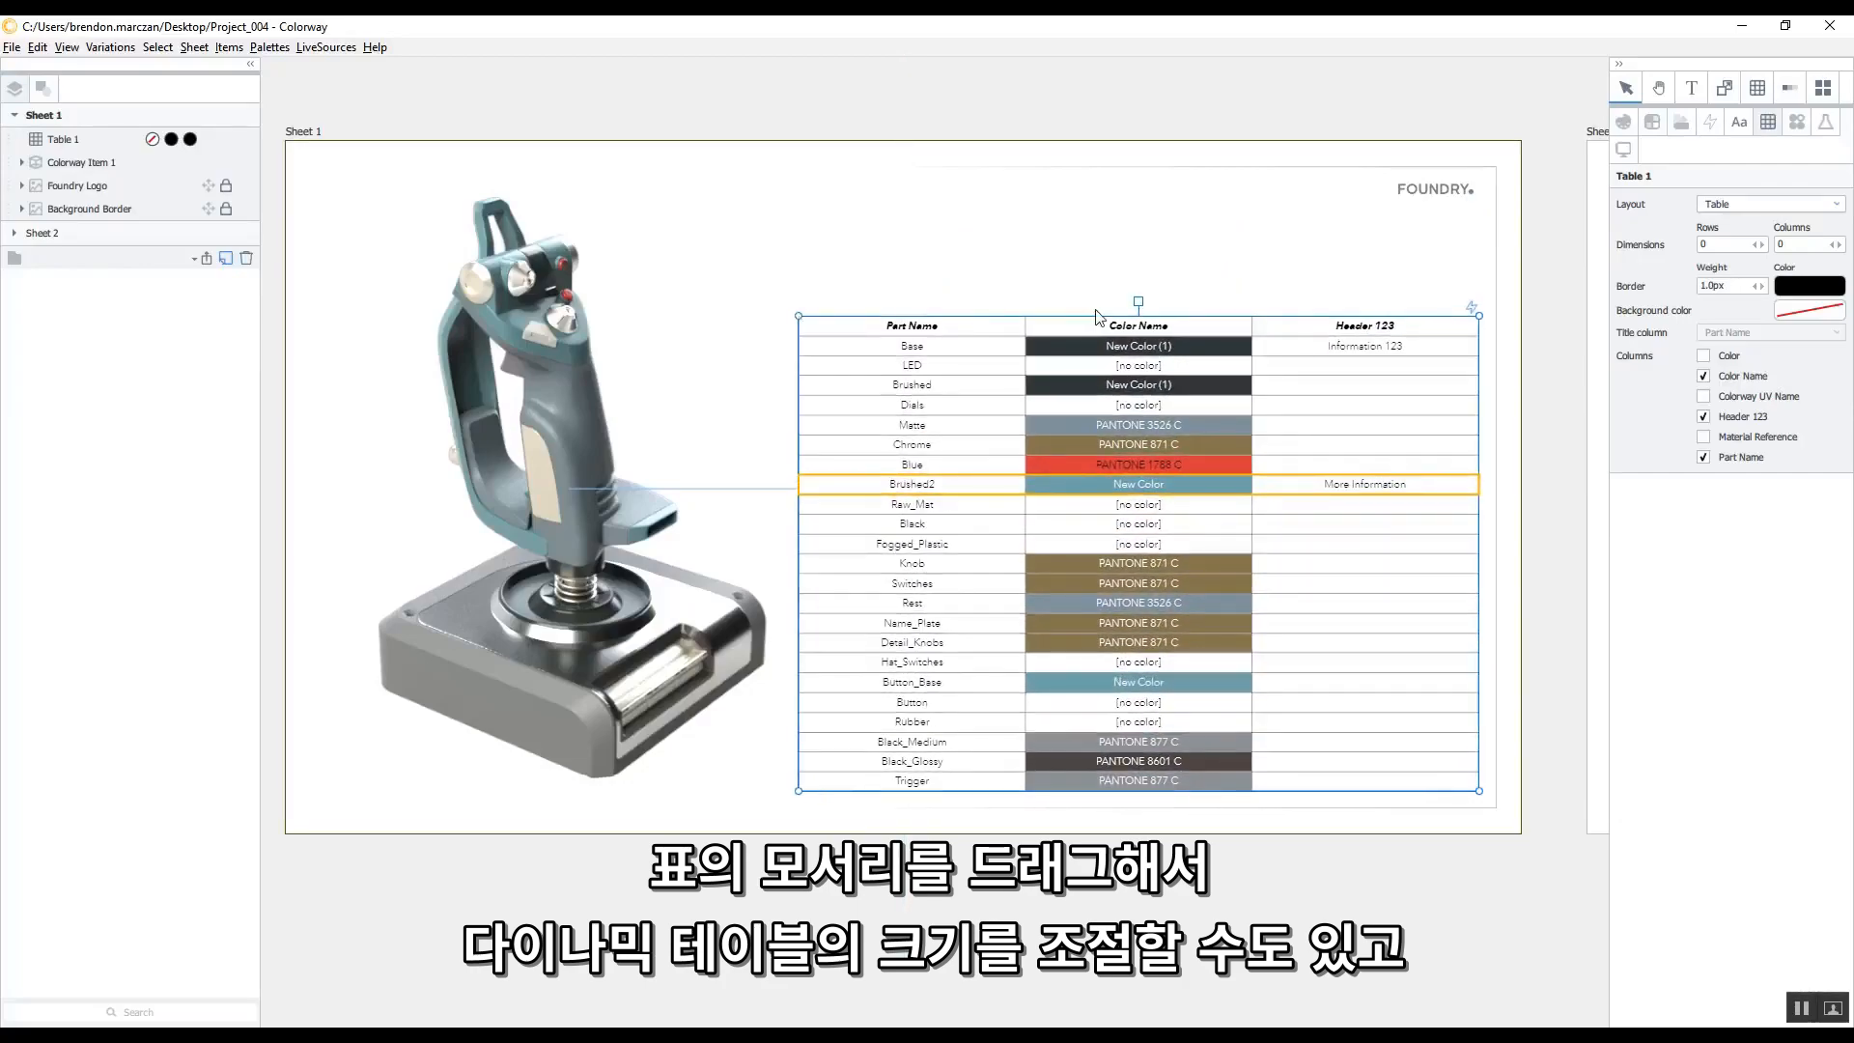
{"action": "left_click_drag", "start_coordinate": [1117, 298], "coordinate": [1062, 287]}
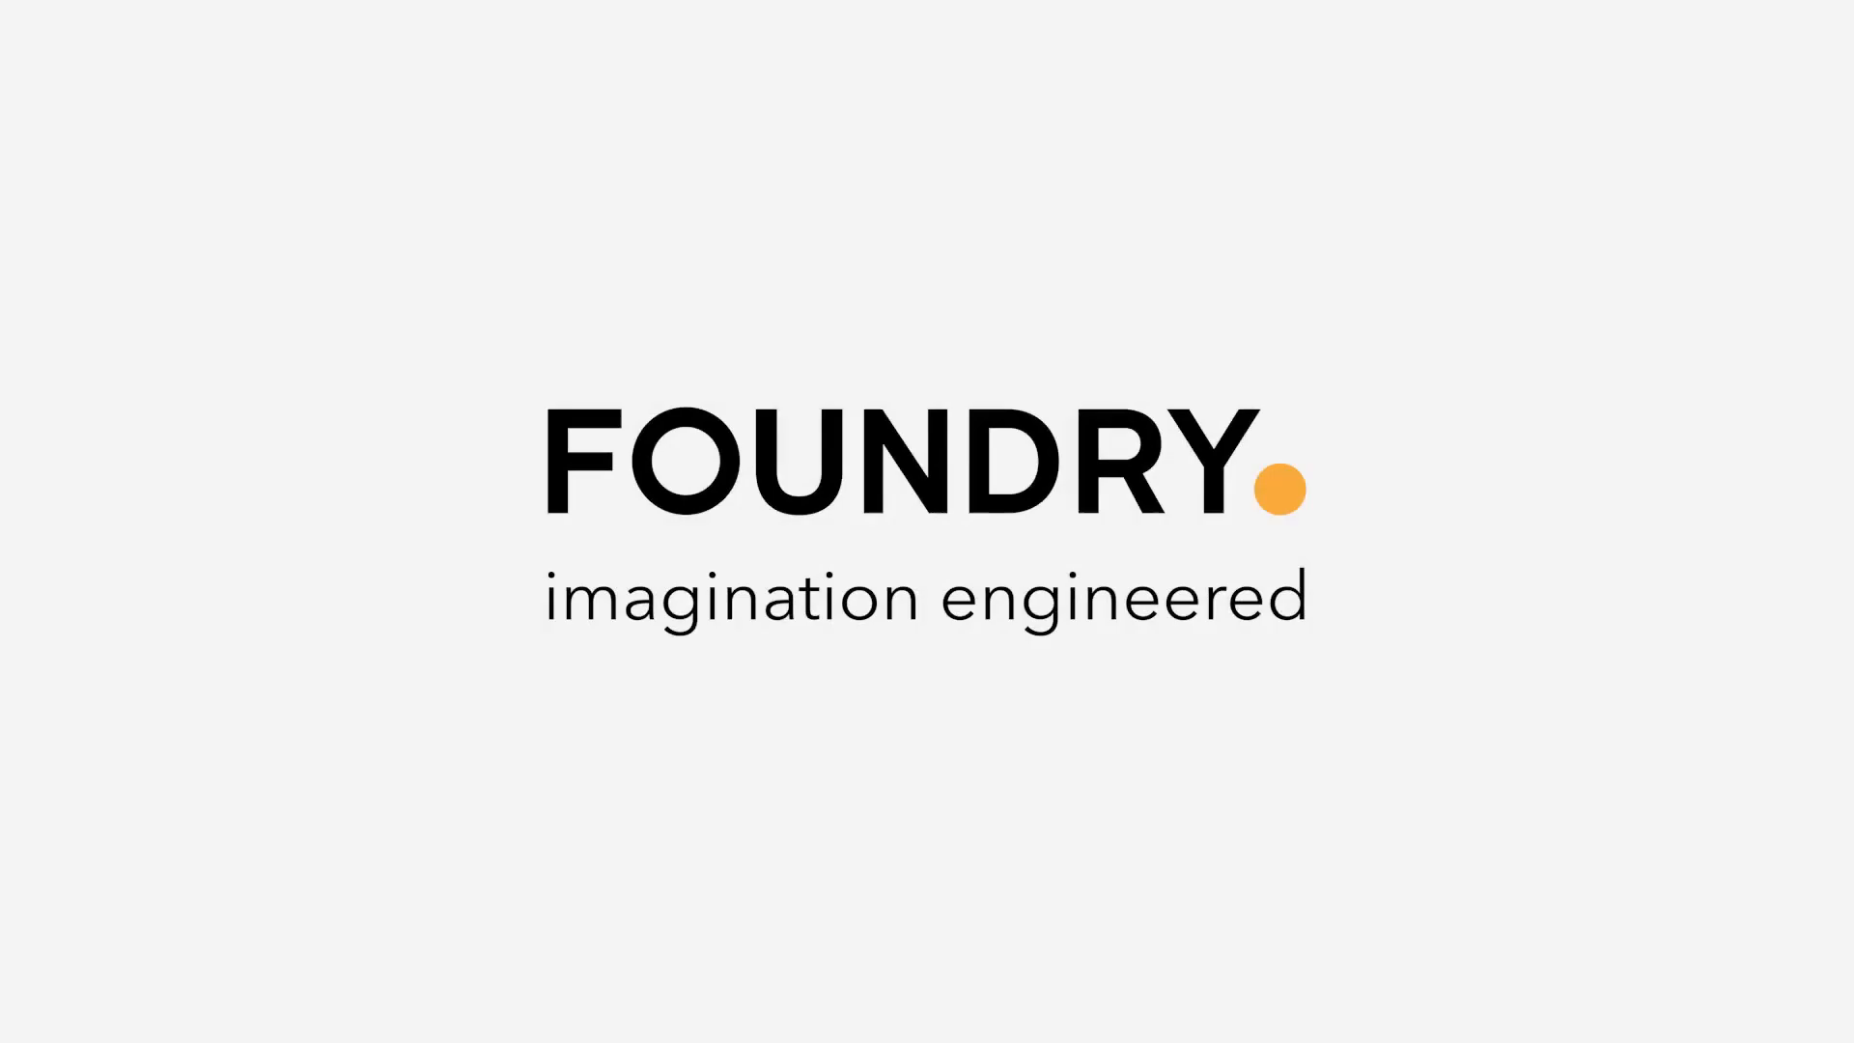